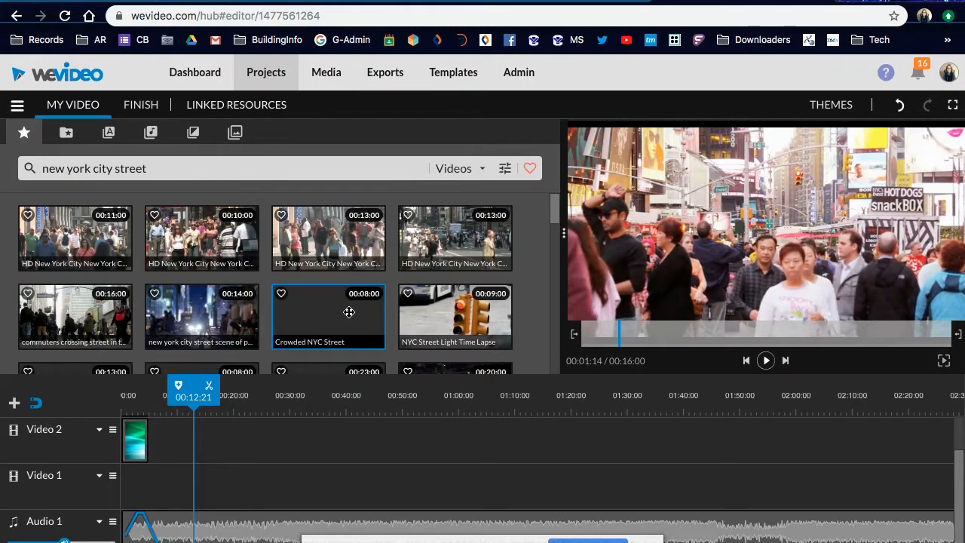
# - Preview the nighttime New York City crowded street clip and add it to the Video 2 track at 00:08:21
pyautogui.click(212, 340)
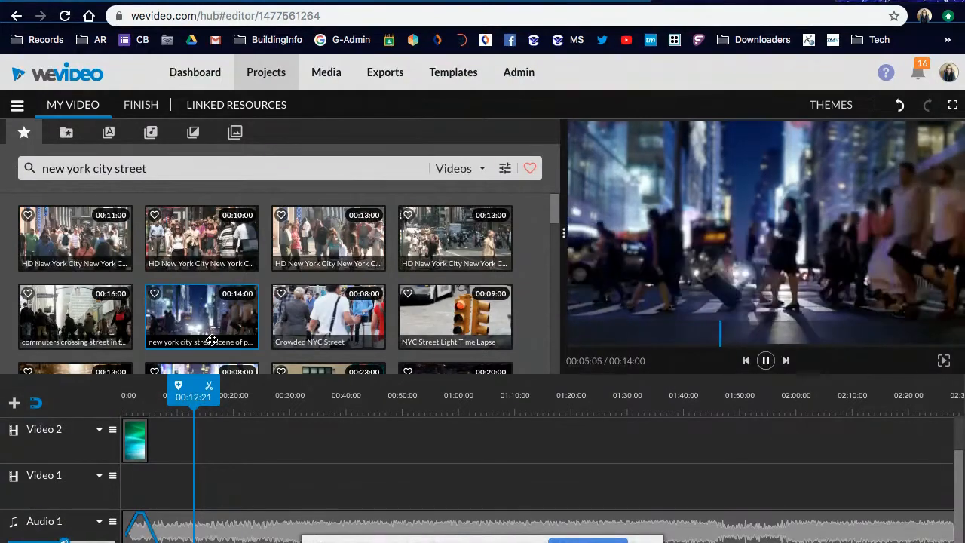
pyautogui.moveTo(212, 340); pyautogui.dragTo(192, 498)
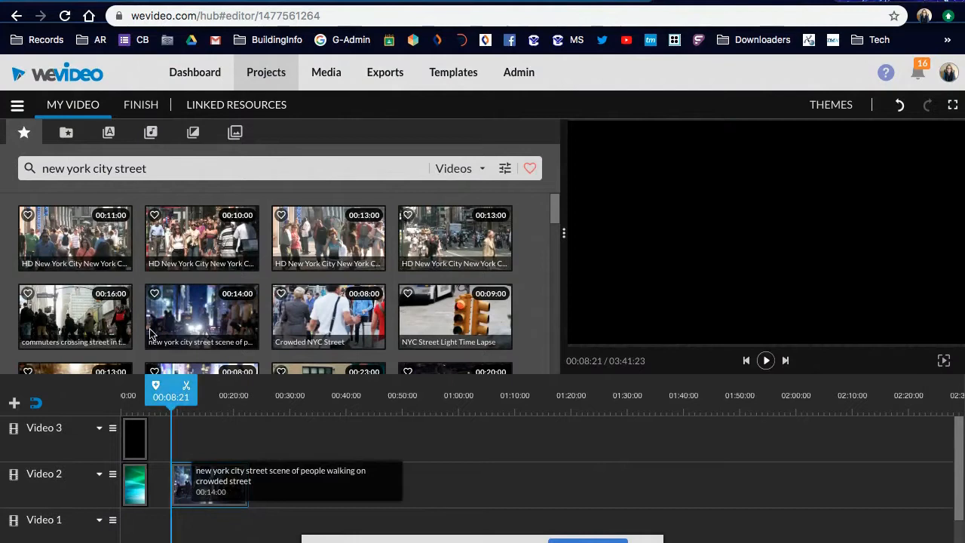
# - Search stock videos for "green screen dance" and place the Happy Christmas Santa Claus dancing clip on Video 3, directly above the street clip
pyautogui.click(144, 165)
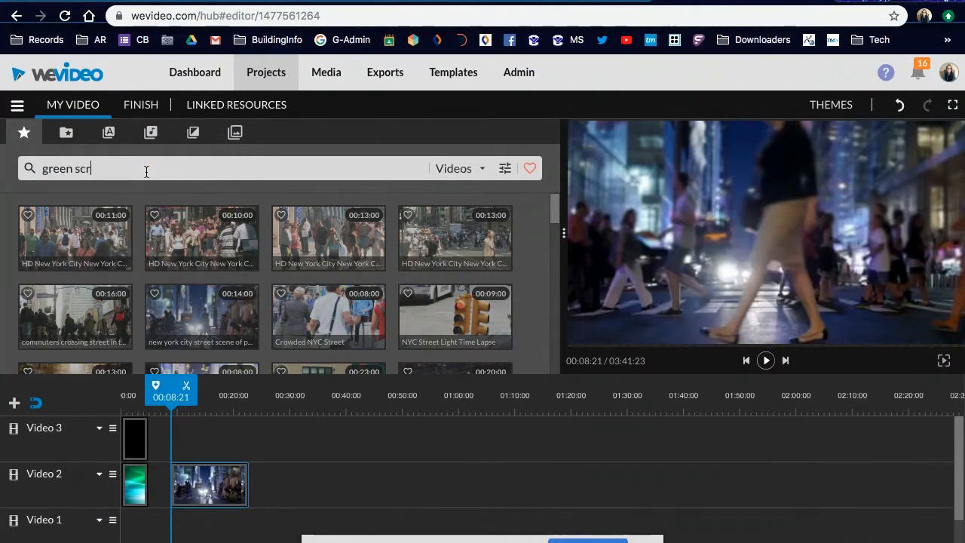
pyautogui.write('green screen dance')
pyautogui.press('Return')
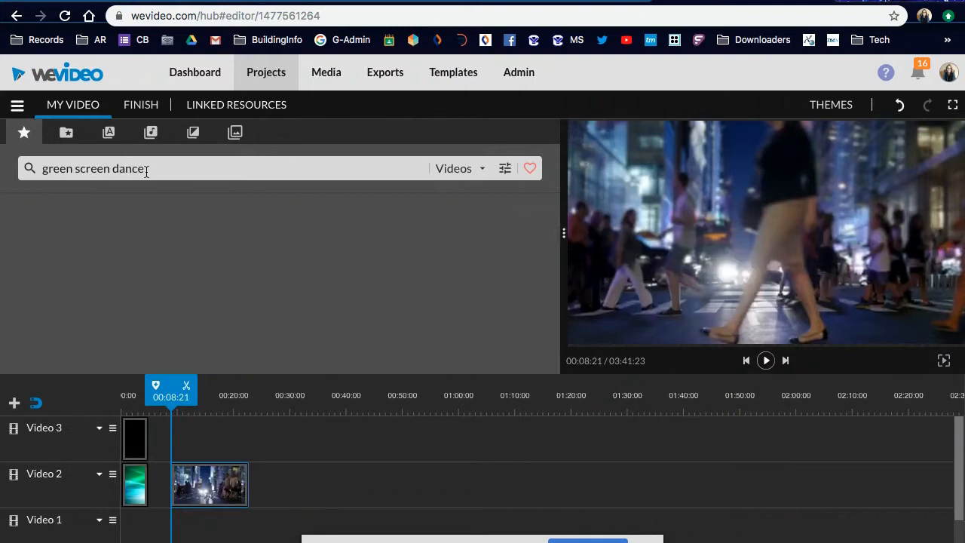
pyautogui.scroll(-5, 450, 289)
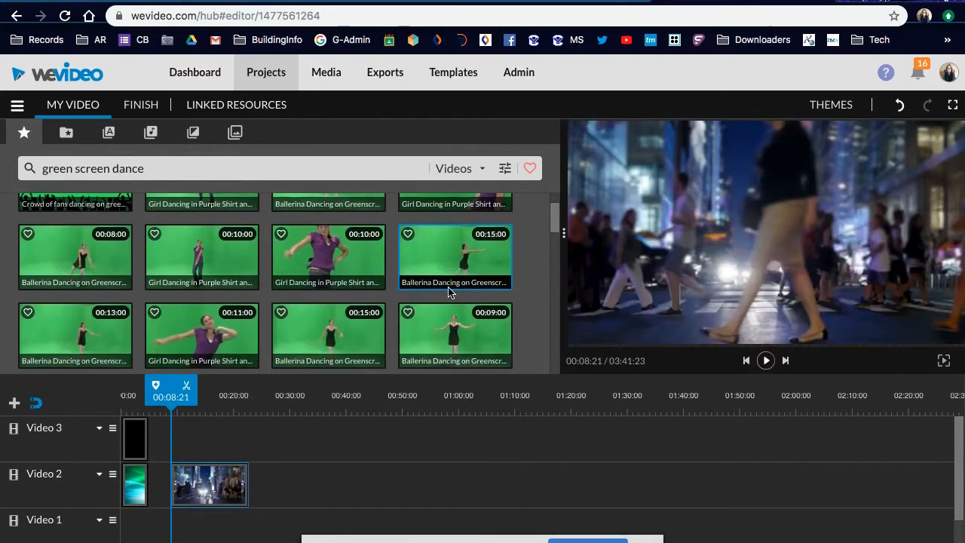
pyautogui.scroll(-10, 449, 288)
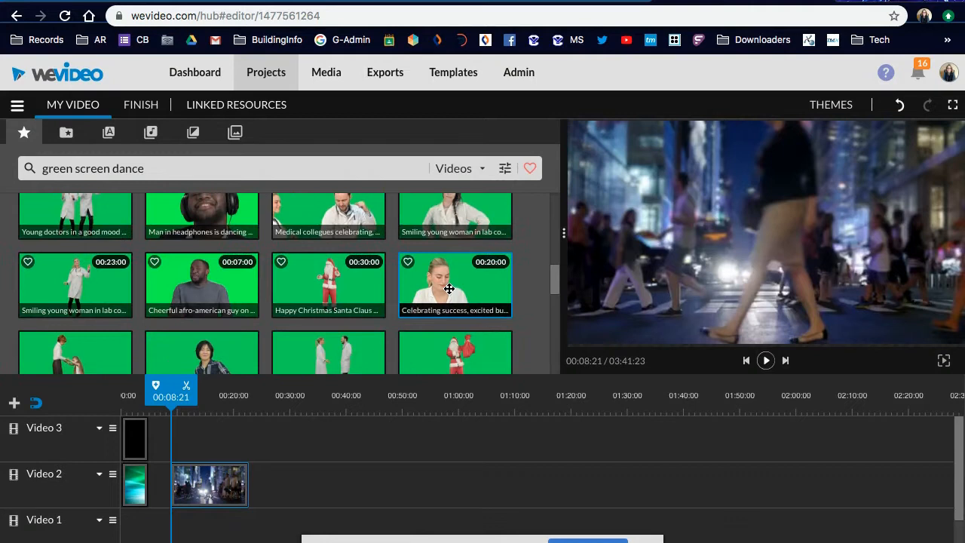
pyautogui.click(367, 249)
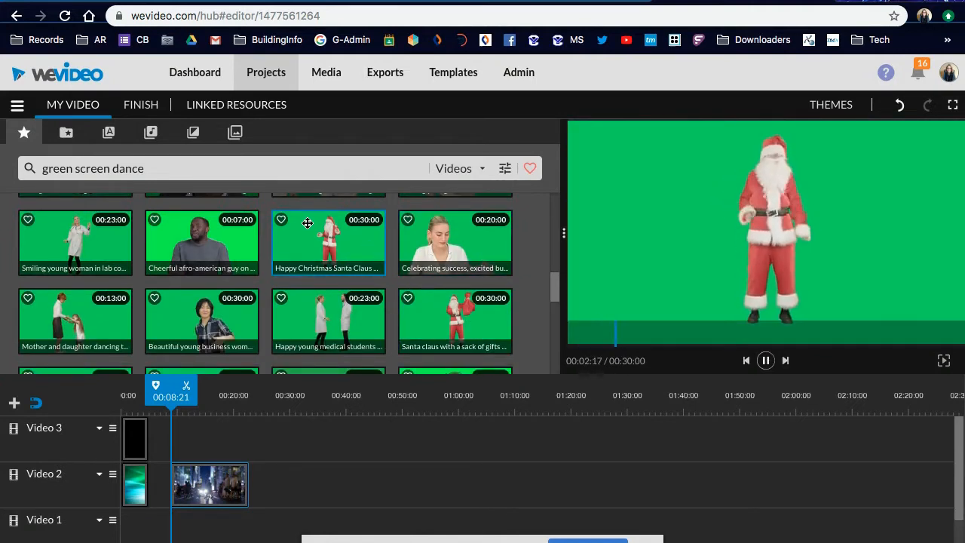
pyautogui.moveTo(311, 239); pyautogui.dragTo(194, 437)
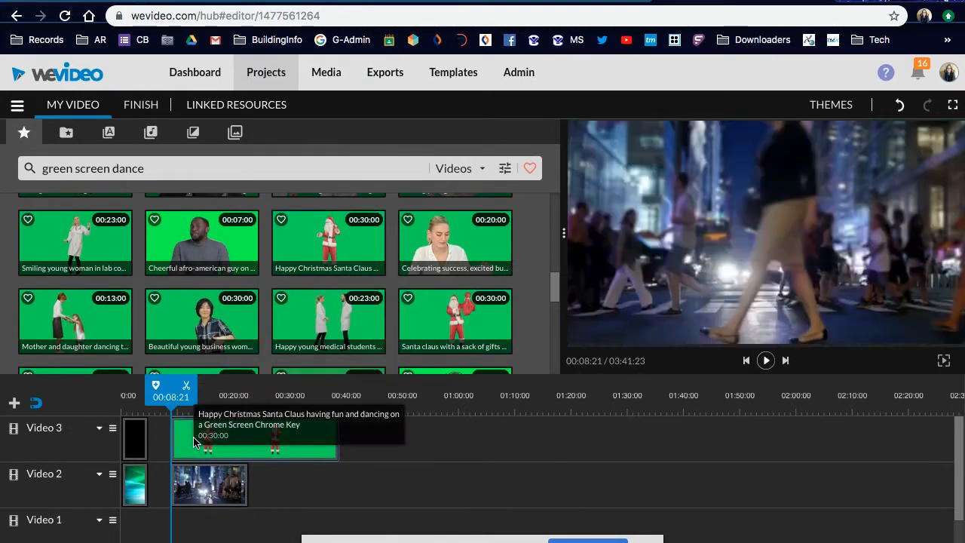
# - Scale the Santa clip to 0.86, key out its green background with color 0fd448, and save the clip edits
pyautogui.press('space')
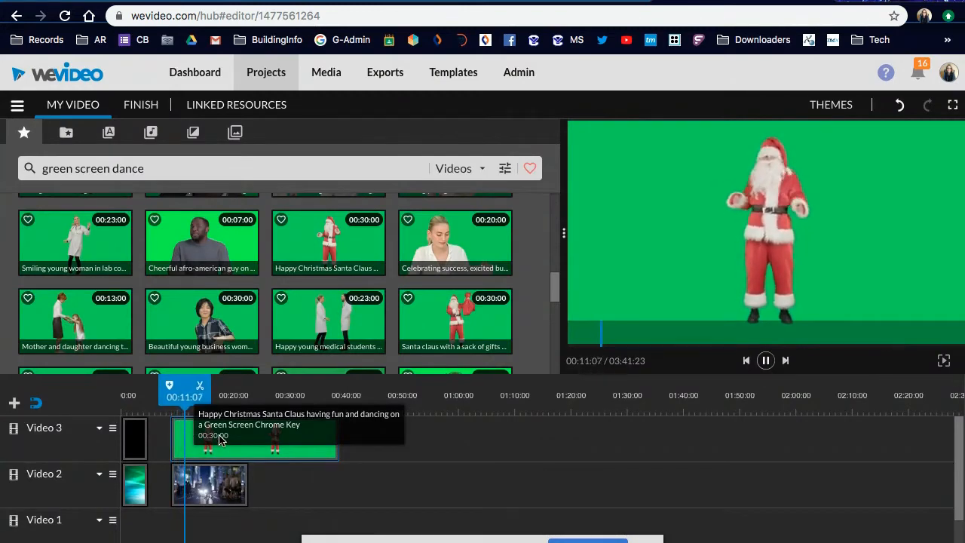
pyautogui.press('space')
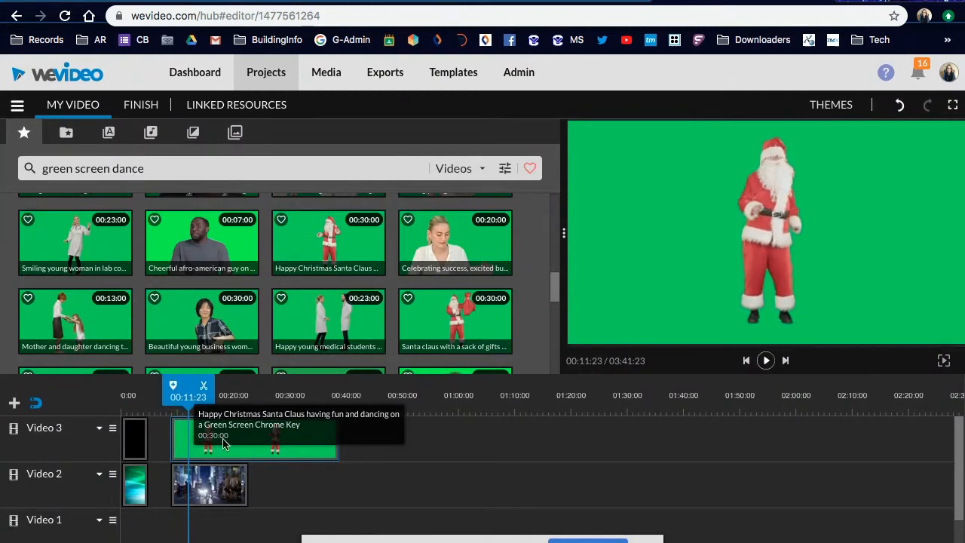
pyautogui.click(236, 450)
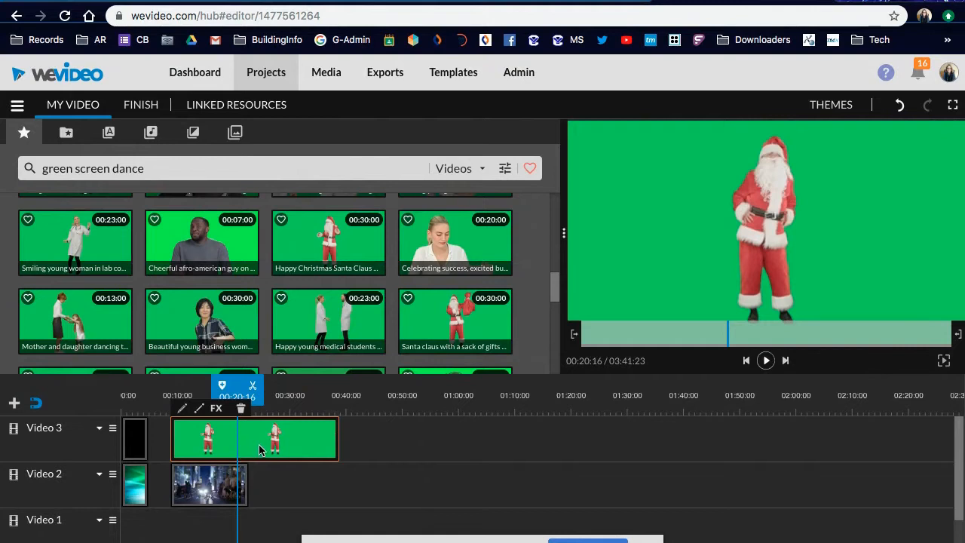
pyautogui.doubleClick(259, 450)
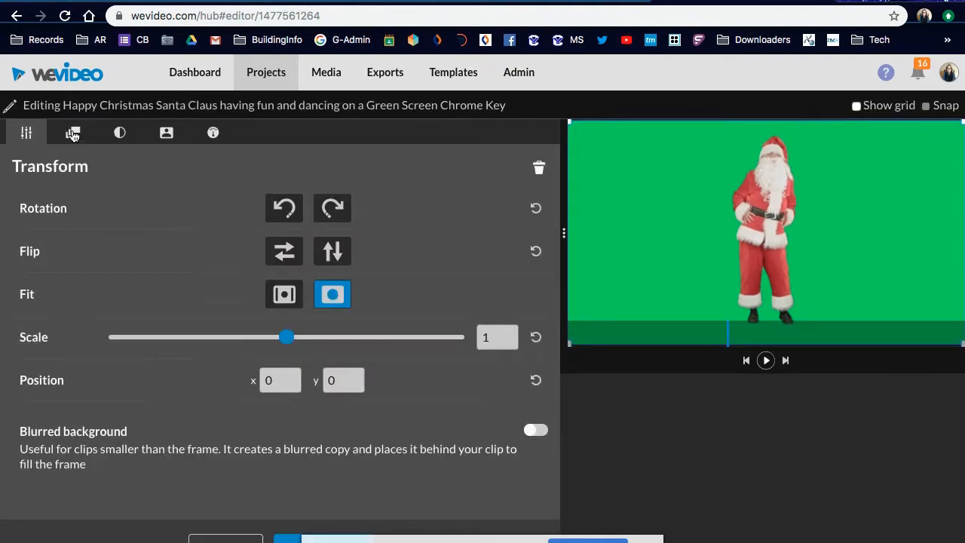
pyautogui.moveTo(291, 338); pyautogui.dragTo(265, 341)
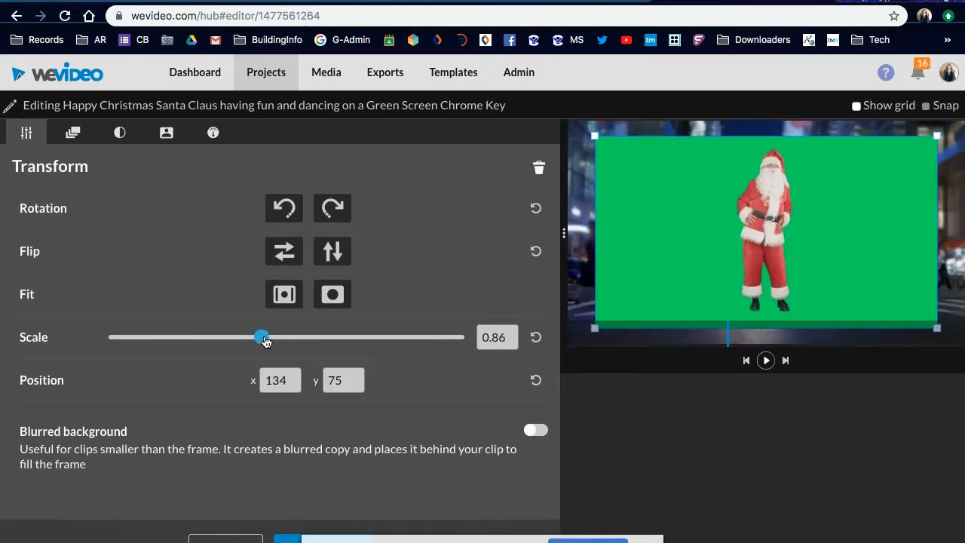
pyautogui.click(167, 133)
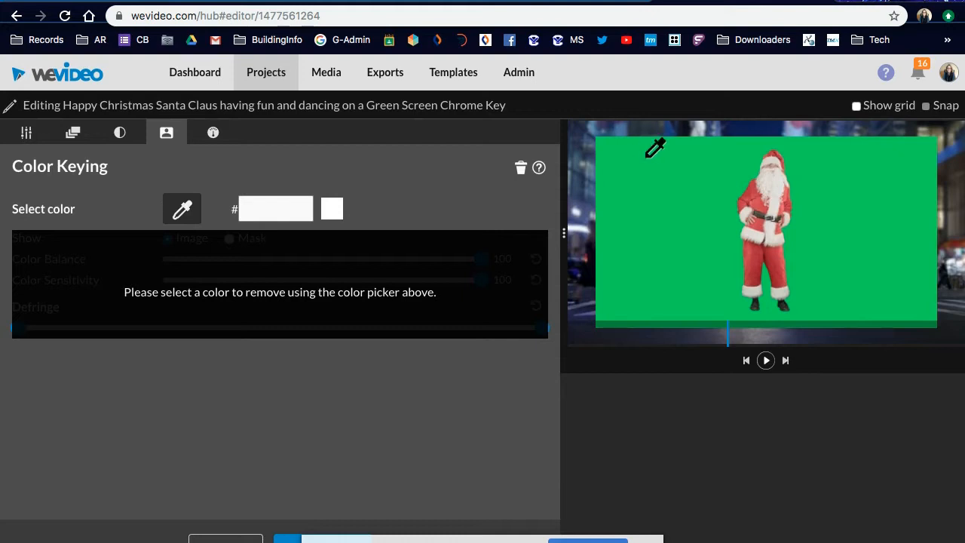
pyautogui.click(678, 204)
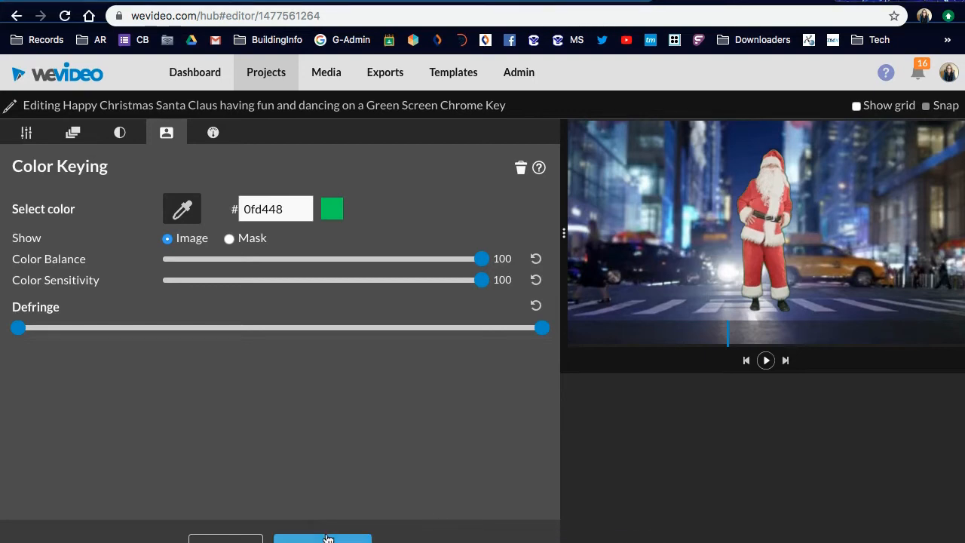
pyautogui.click(319, 538)
# - Play back the keyed Santa over the street scene from near the start of the two clips
pyautogui.moveTo(239, 393); pyautogui.dragTo(178, 379)
pyautogui.press('space')
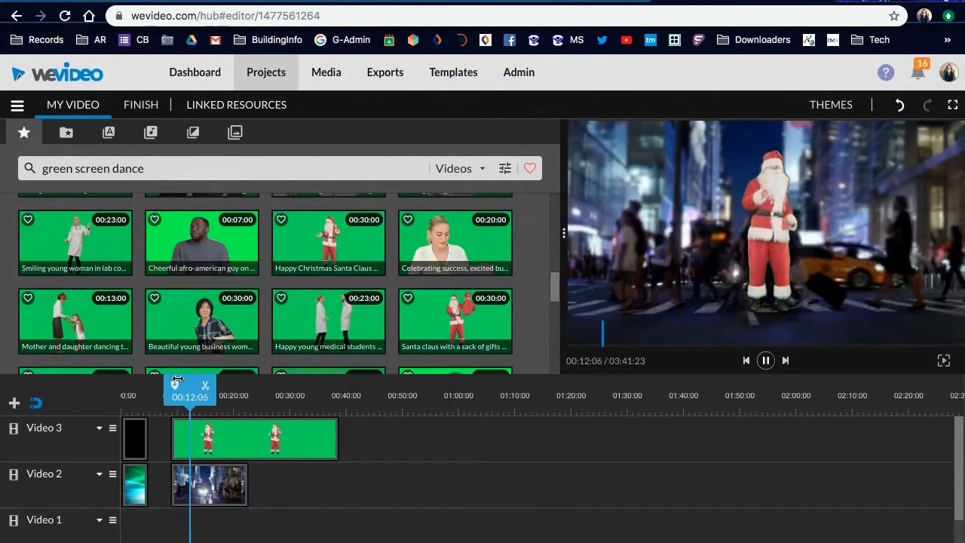
pyautogui.click(277, 443)
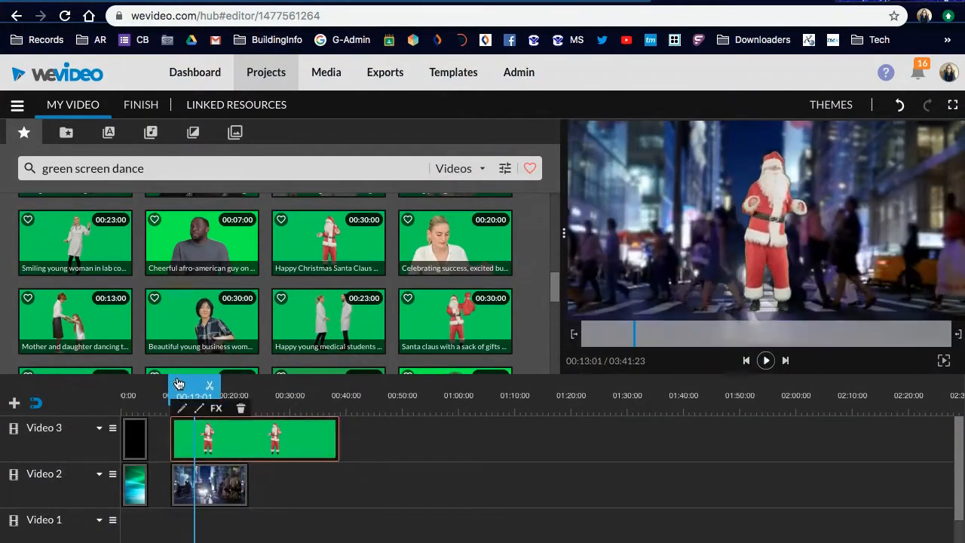
# - Scale the Santa clip to 0.7 and reposition it over the street's crosswalk at about x 785, y 258
pyautogui.doubleClick(273, 442)
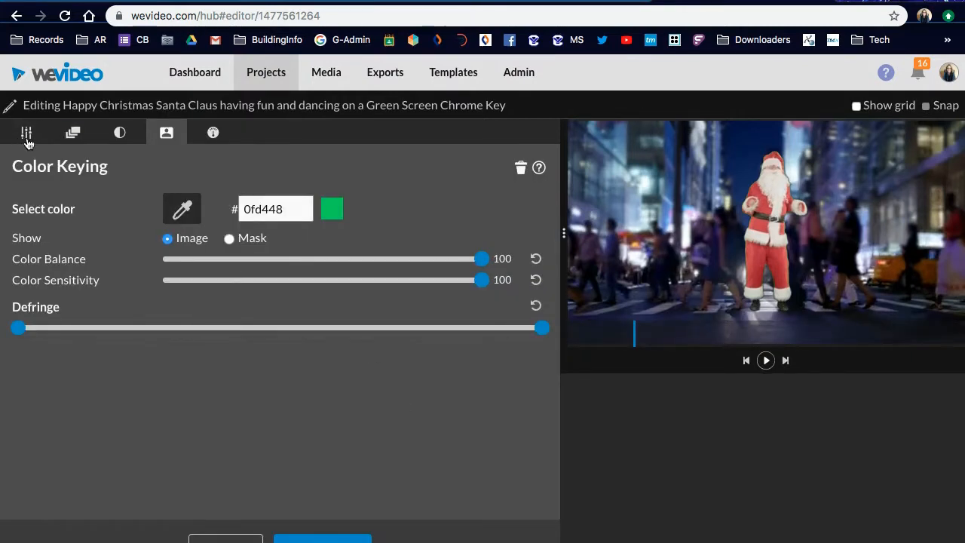
pyautogui.click(73, 135)
pyautogui.click(121, 134)
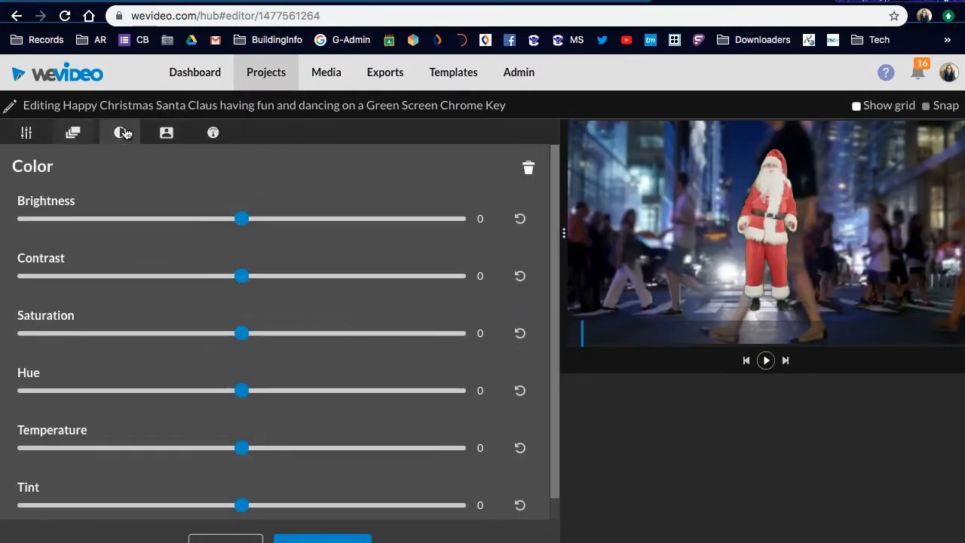
pyautogui.click(166, 134)
pyautogui.click(210, 138)
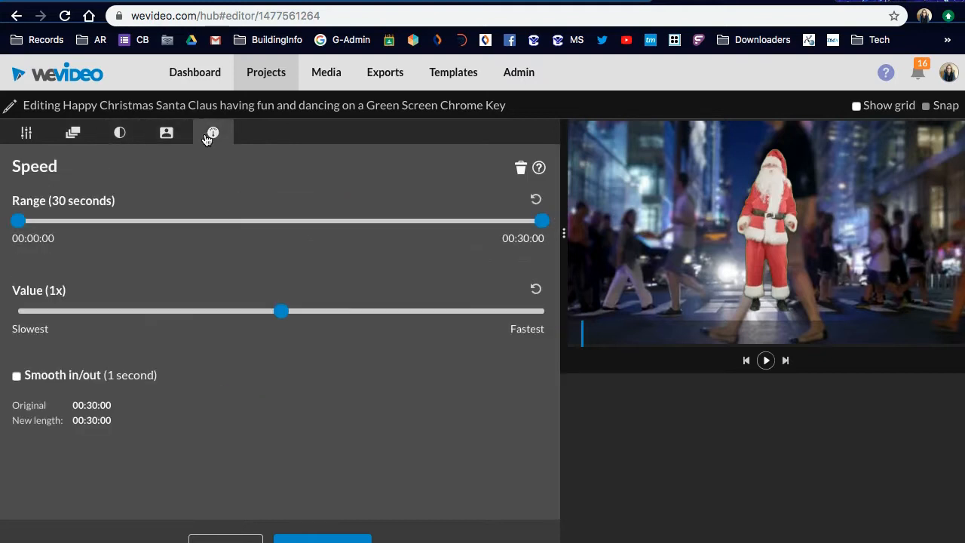
pyautogui.click(31, 133)
pyautogui.moveTo(261, 341)
pyautogui.mouseDown()
pyautogui.moveTo(232, 339)
pyautogui.moveTo(250, 339)
pyautogui.mouseUp()
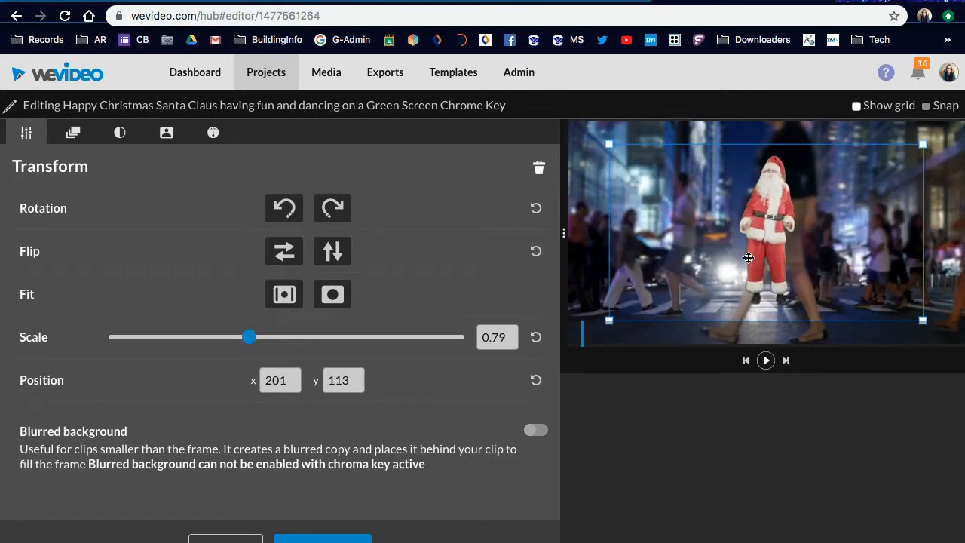
pyautogui.moveTo(805, 240); pyautogui.dragTo(879, 235)
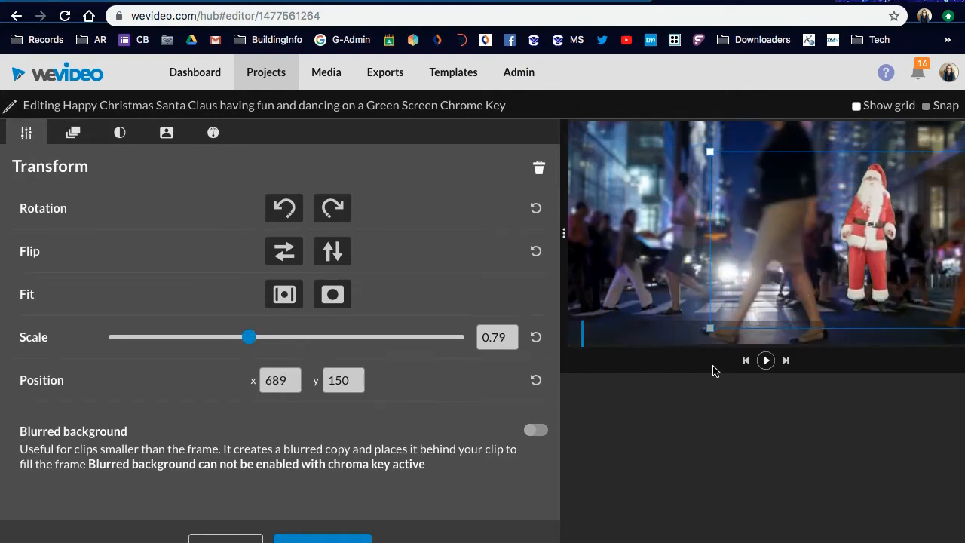
pyautogui.click(766, 361)
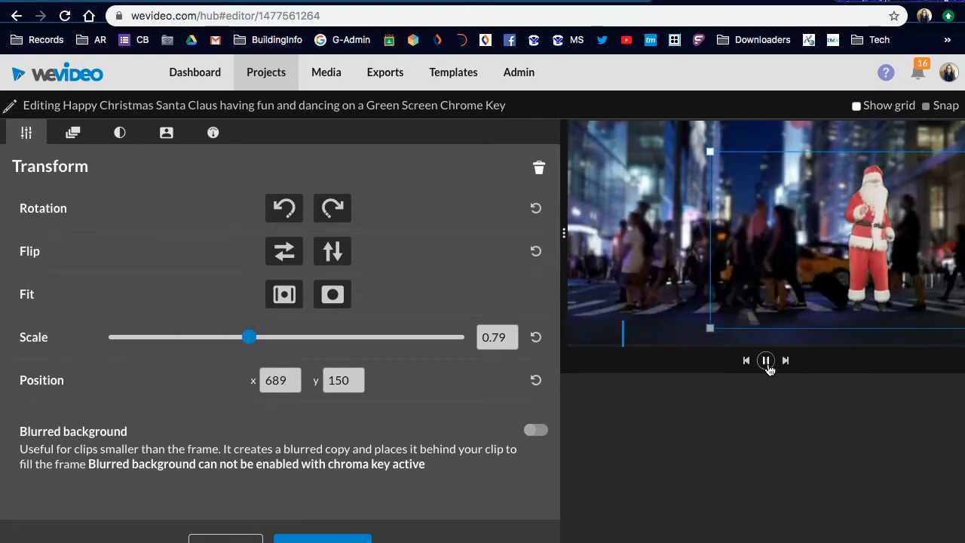
pyautogui.moveTo(709, 152); pyautogui.dragTo(728, 162)
pyautogui.moveTo(862, 235); pyautogui.dragTo(863, 246)
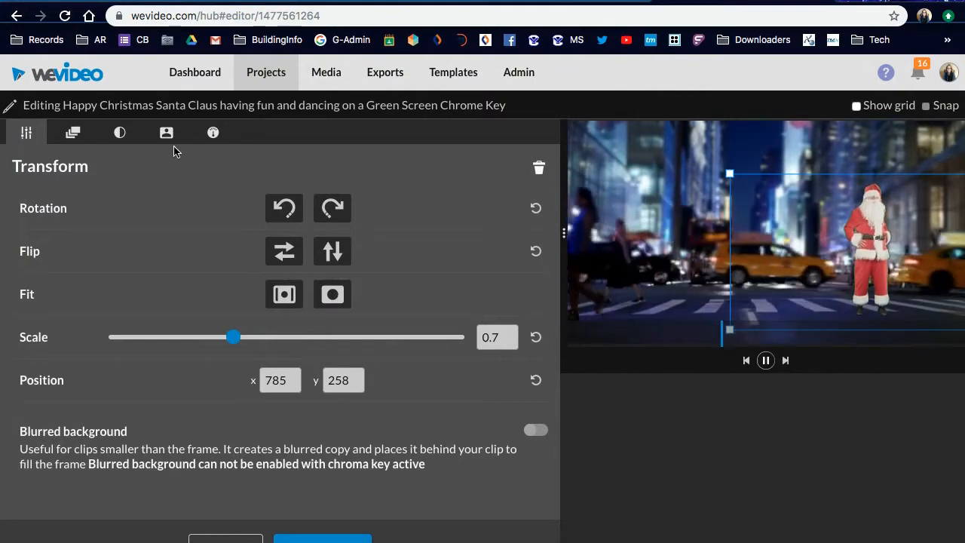
# - Set the Santa clip's brightness to 1 and save the clip edits
pyautogui.click(122, 133)
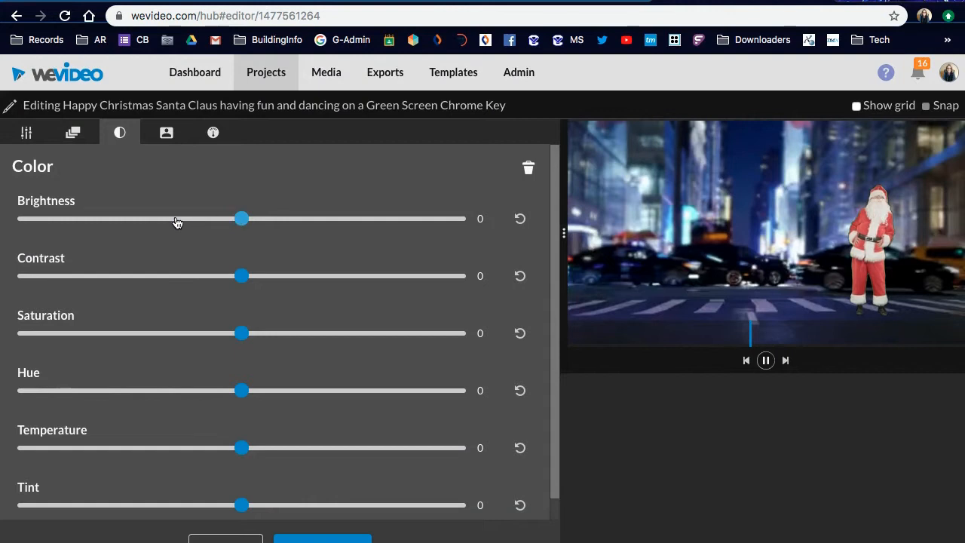
pyautogui.moveTo(248, 223); pyautogui.dragTo(247, 224)
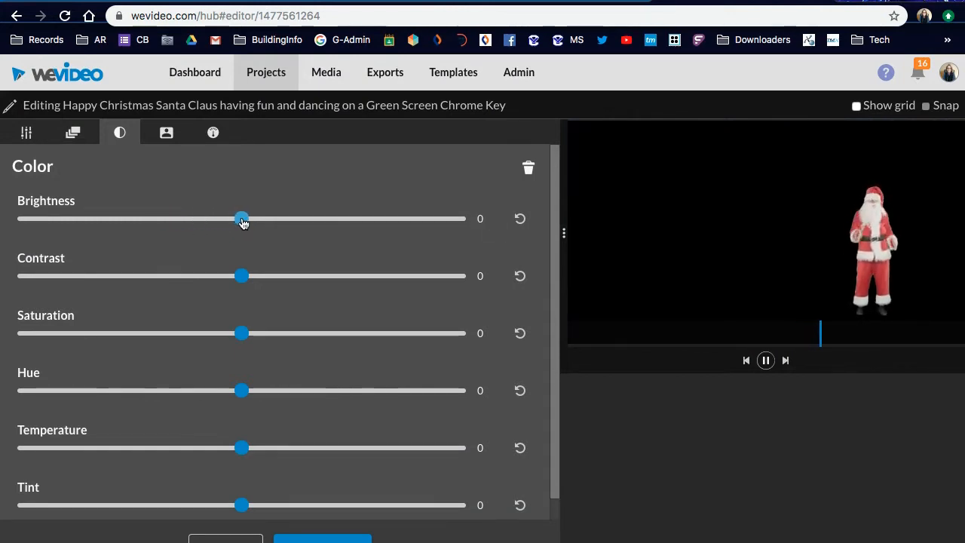
pyautogui.moveTo(243, 224); pyautogui.dragTo(245, 223)
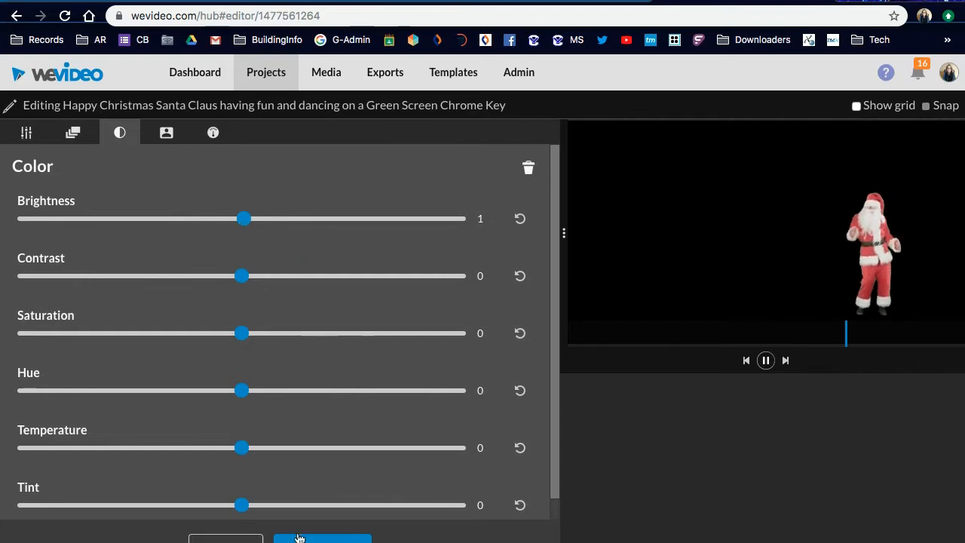
pyautogui.click(322, 537)
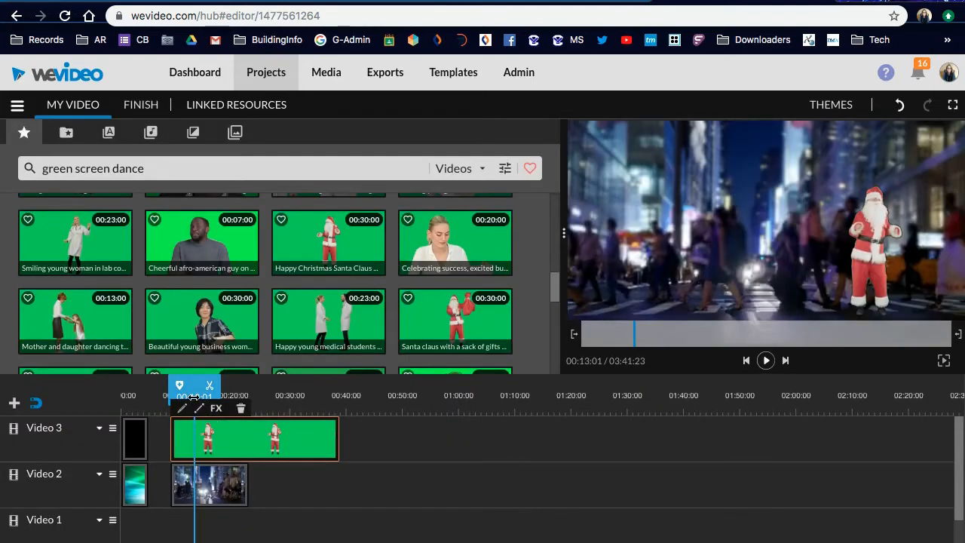
# - Replay the street scene from the start of the clips to check Santa's new size and placement
pyautogui.moveTo(195, 388); pyautogui.dragTo(181, 392)
pyautogui.press('space')
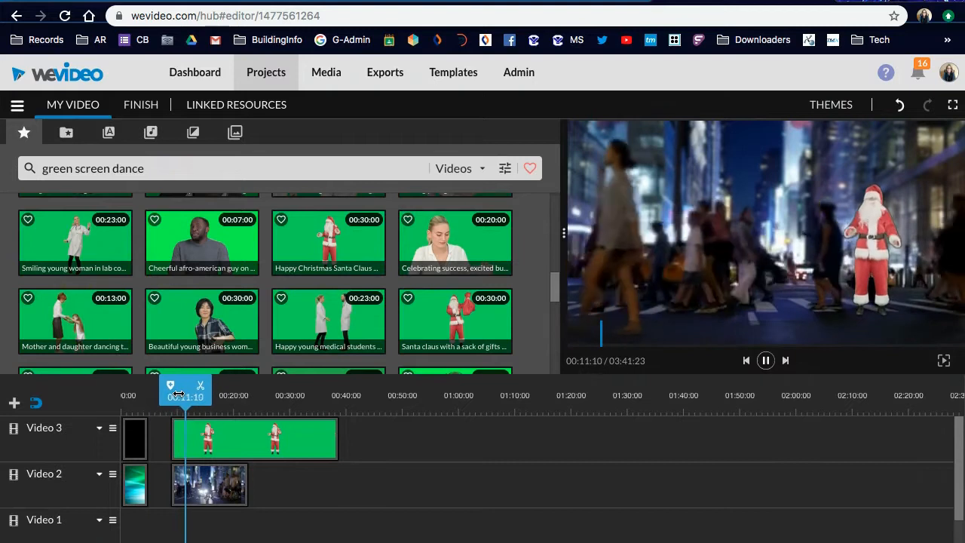
pyautogui.press('space')
# - Set the Santa clip's brightness to -50, contrast to -22, saturation to -22 and hue to -2
pyautogui.moveTo(221, 447); pyautogui.dragTo(218, 435)
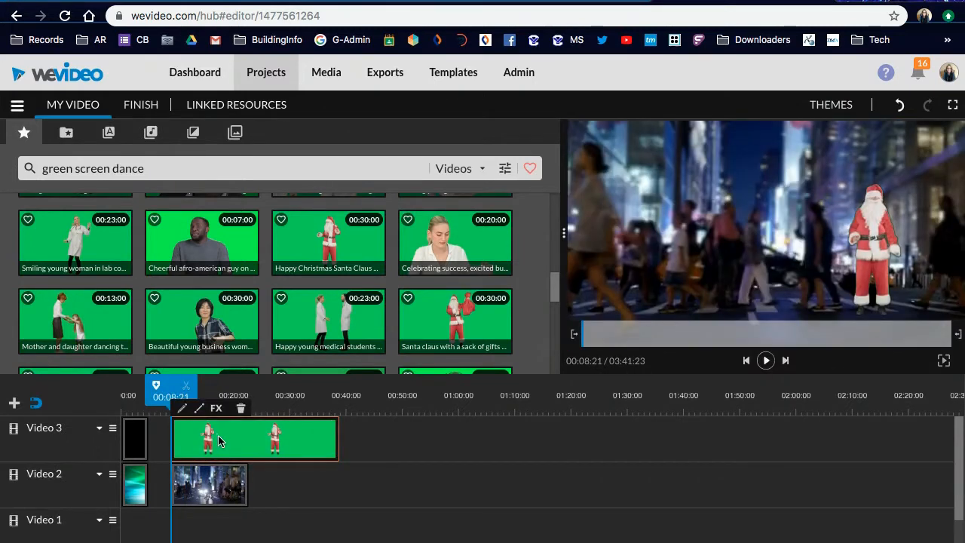
pyautogui.doubleClick(218, 439)
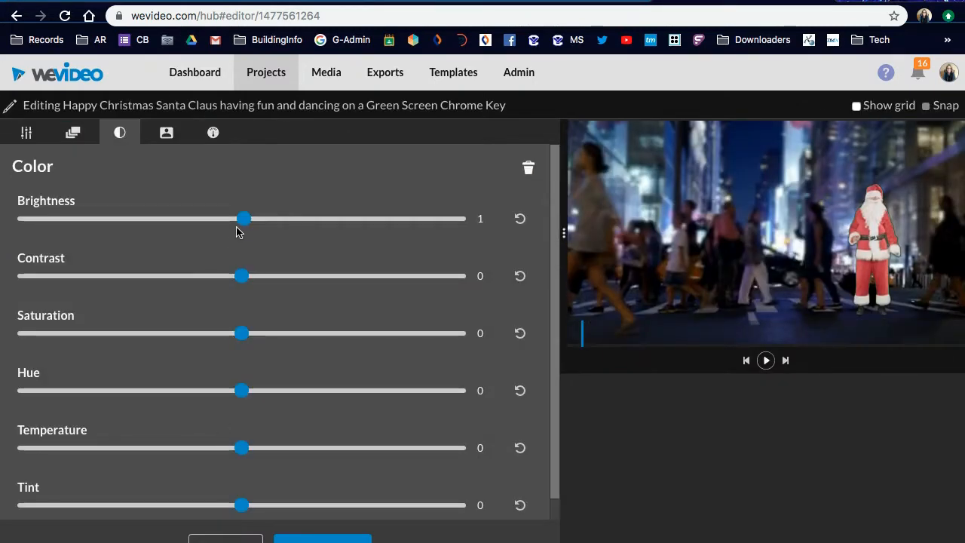
pyautogui.moveTo(244, 221); pyautogui.dragTo(130, 221)
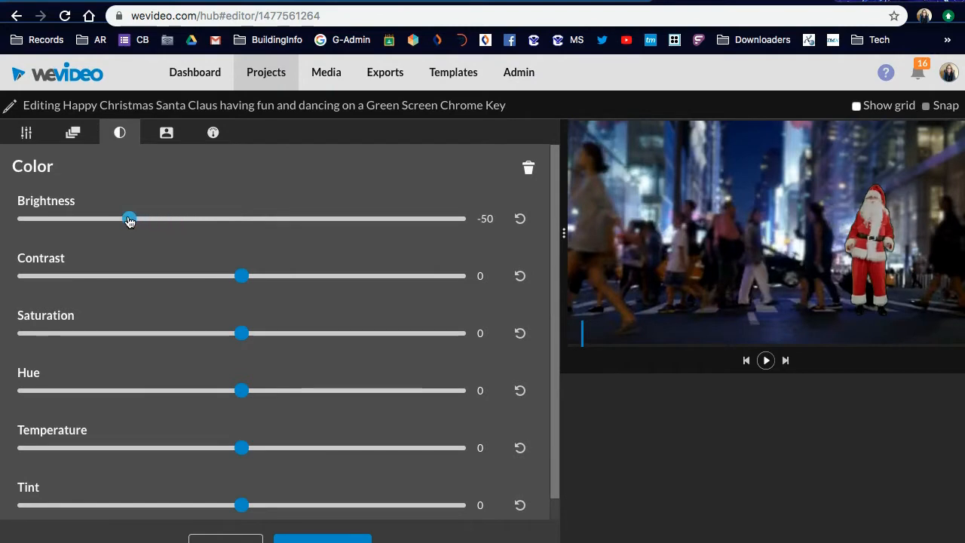
pyautogui.click(200, 275)
pyautogui.moveTo(232, 279); pyautogui.dragTo(190, 279)
pyautogui.moveTo(262, 332); pyautogui.dragTo(435, 329)
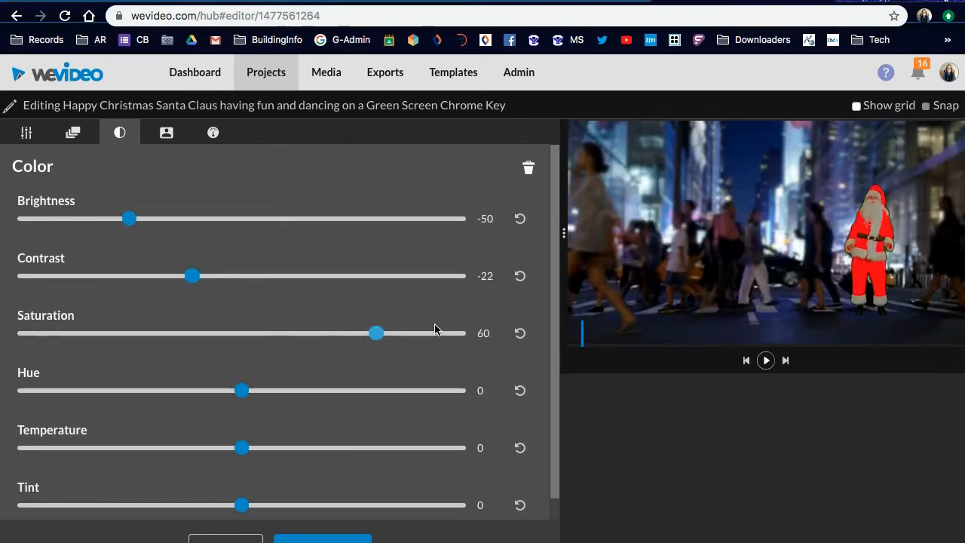
pyautogui.moveTo(255, 336); pyautogui.dragTo(184, 339)
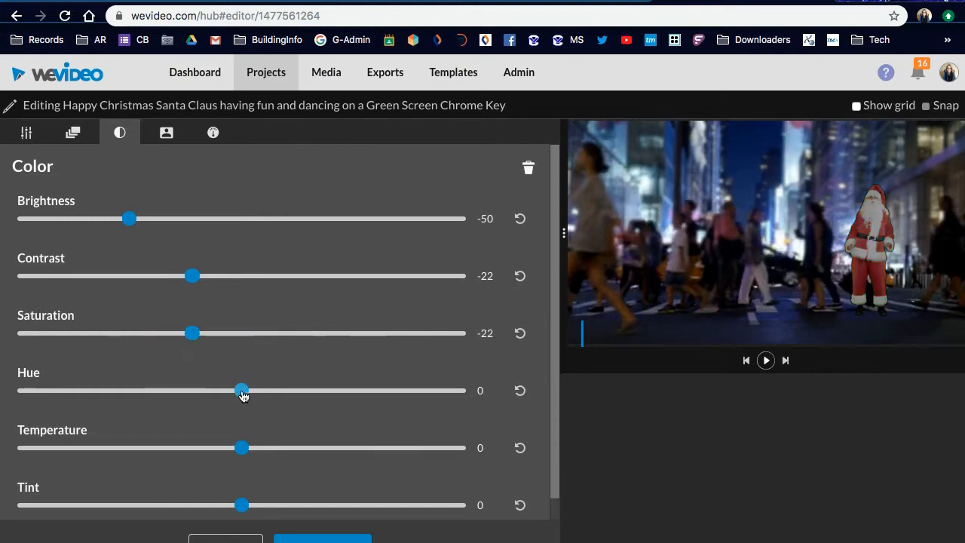
pyautogui.moveTo(240, 405); pyautogui.dragTo(239, 407)
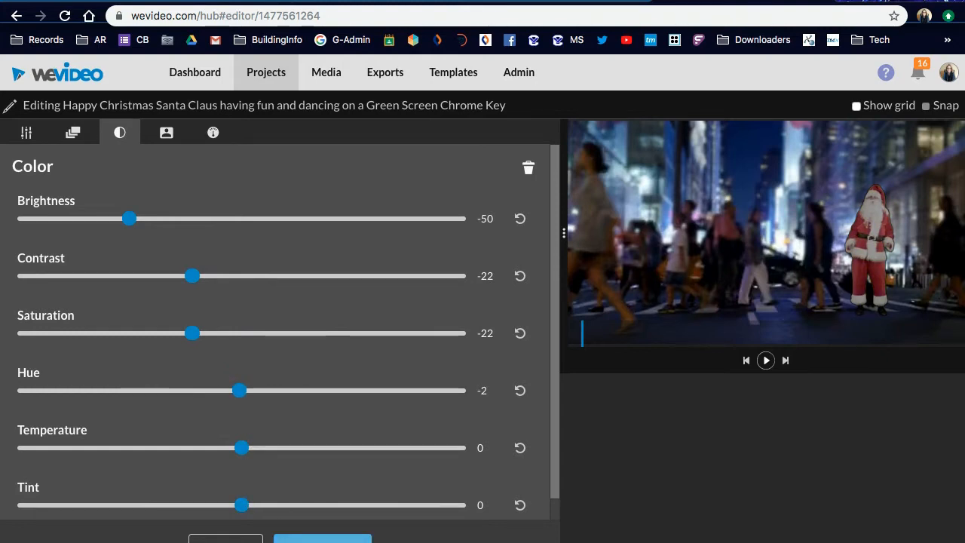
# - Save Santa's color adjustments and play the street composite through the end of the street footage
pyautogui.click(323, 538)
pyautogui.press('space')
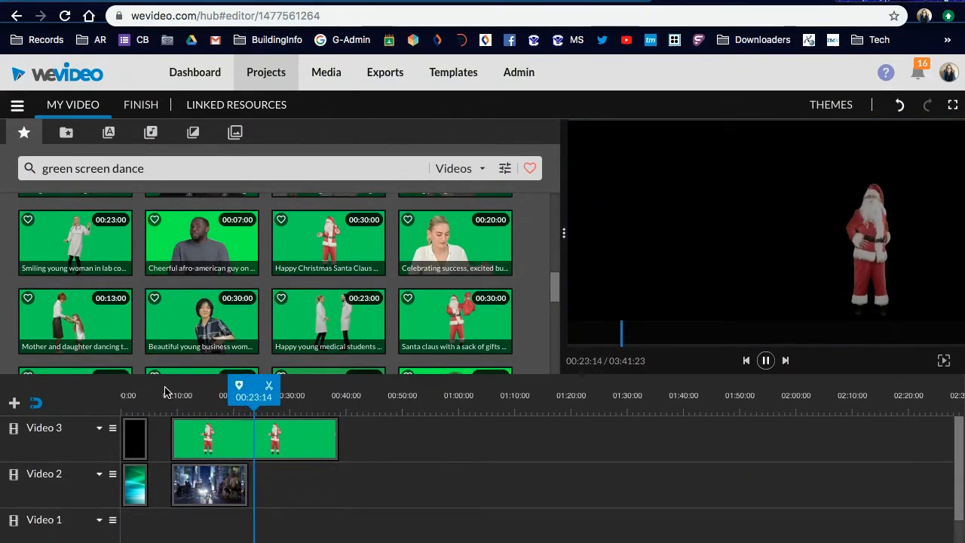
pyautogui.press('space')
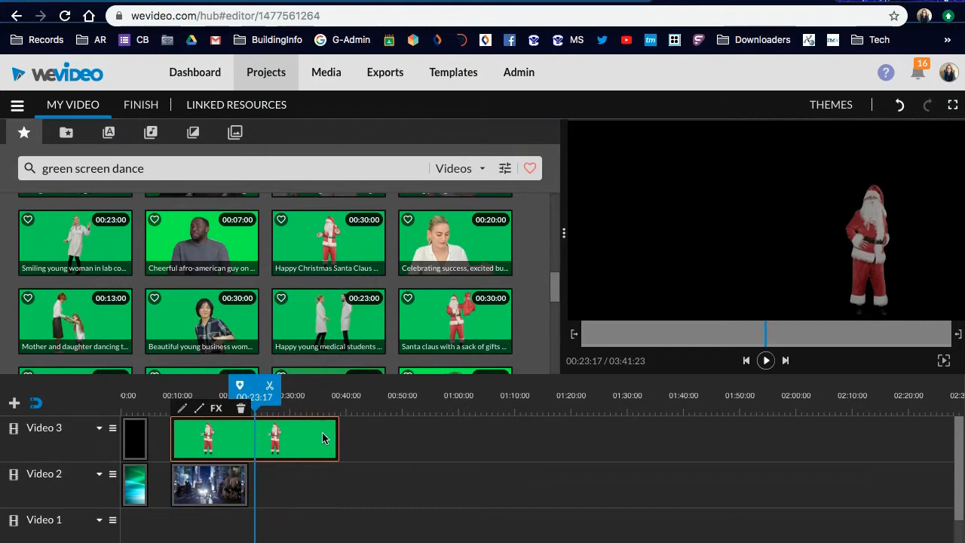
# - Trim the Santa clip's end to match the end of the street clip and replay part of the scene
pyautogui.moveTo(340, 438); pyautogui.dragTo(245, 445)
pyautogui.moveTo(249, 385); pyautogui.dragTo(189, 386)
pyautogui.press('space')
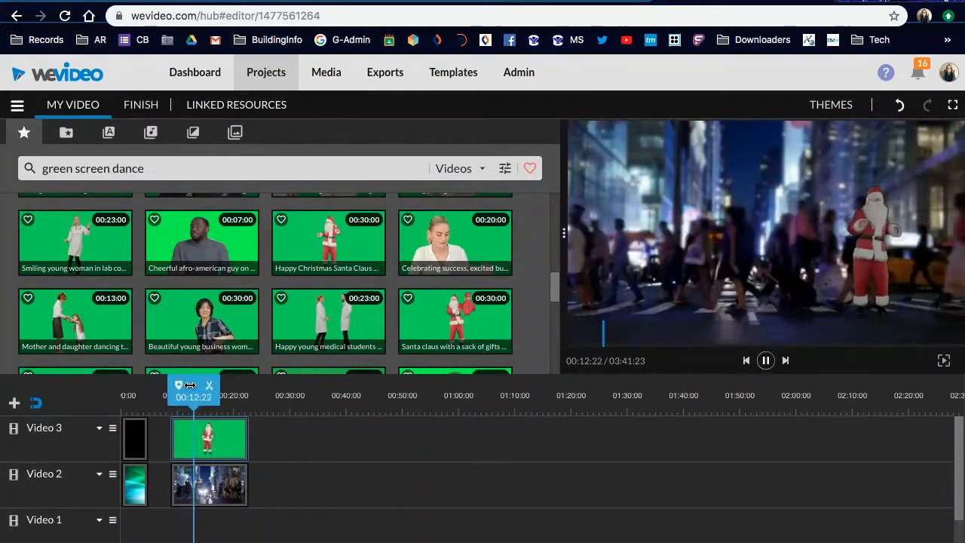
pyautogui.press('space')
# - Search the stock videos for "green screen chicken" and preview the walking, looking and standing chicken clips
pyautogui.doubleClick(131, 168)
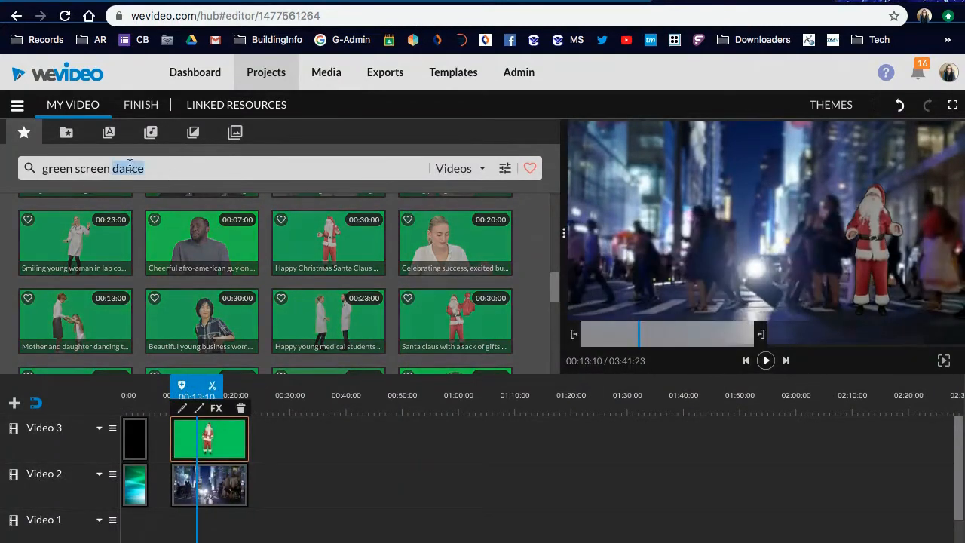
pyautogui.press('Return')
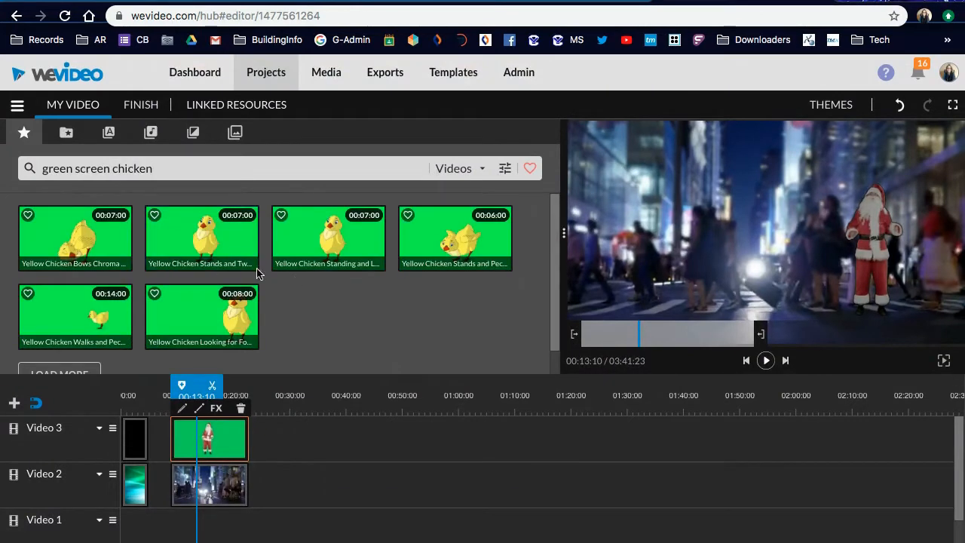
pyautogui.click(106, 304)
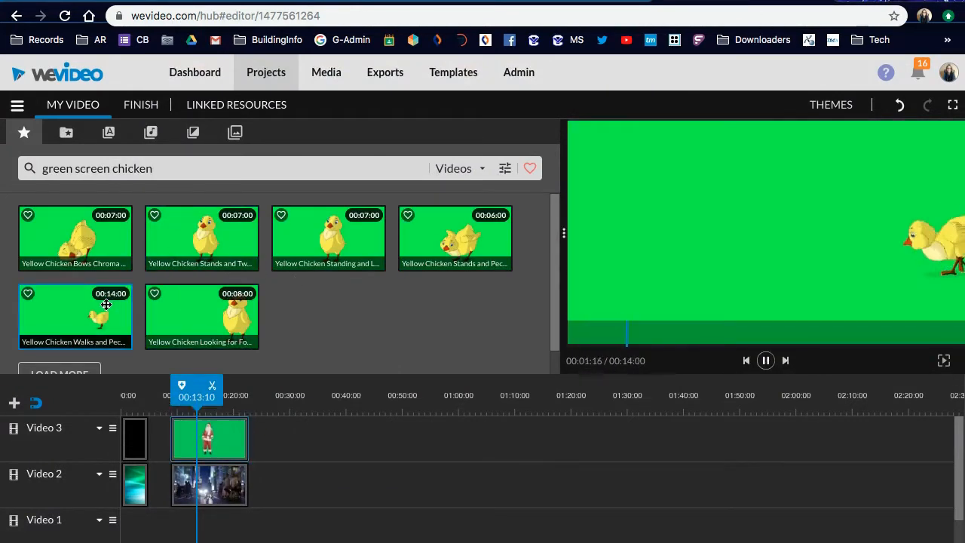
pyautogui.click(225, 308)
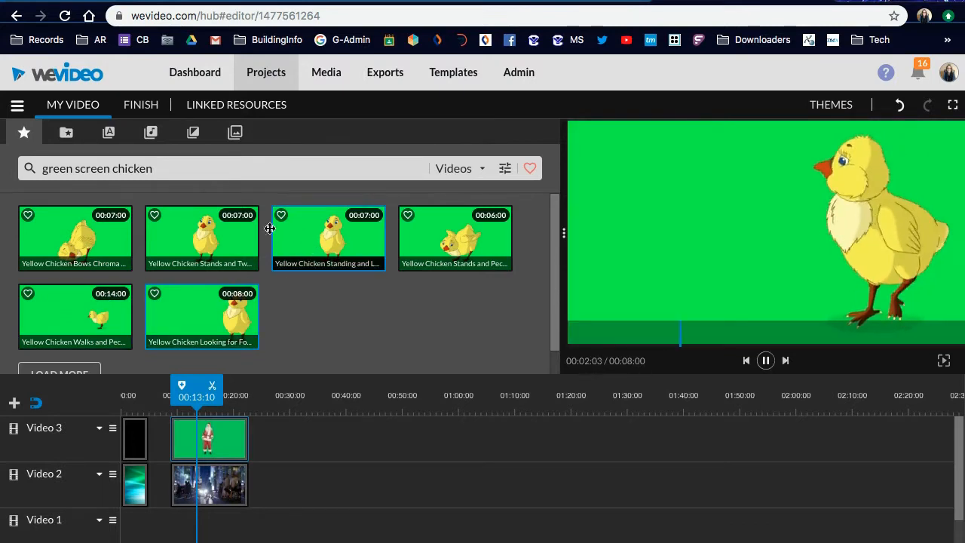
pyautogui.click(300, 242)
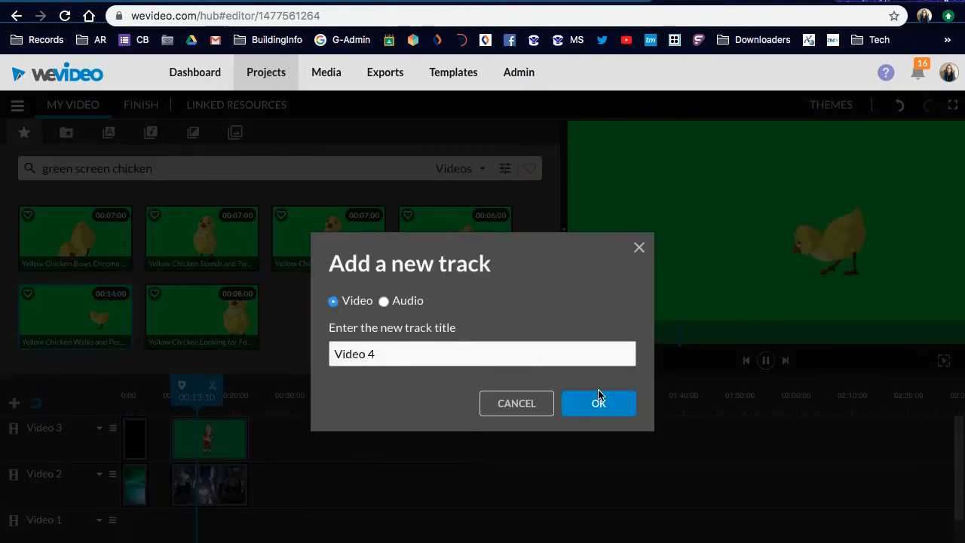
# - Add a video track named Video 4 and place the Yellow Chicken Walks and Pecks clip on it above the Santa clip
pyautogui.click(597, 399)
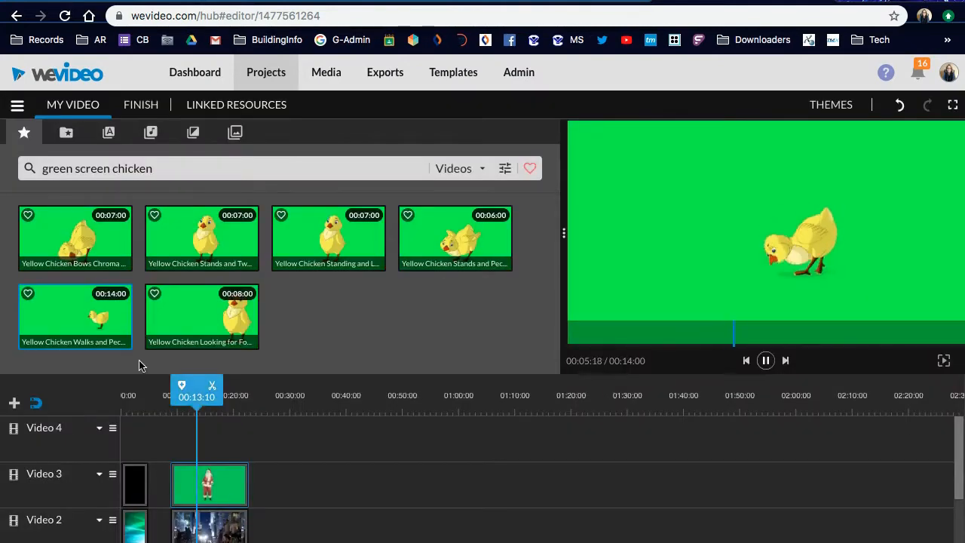
pyautogui.moveTo(129, 345); pyautogui.dragTo(183, 430)
pyautogui.press('space')
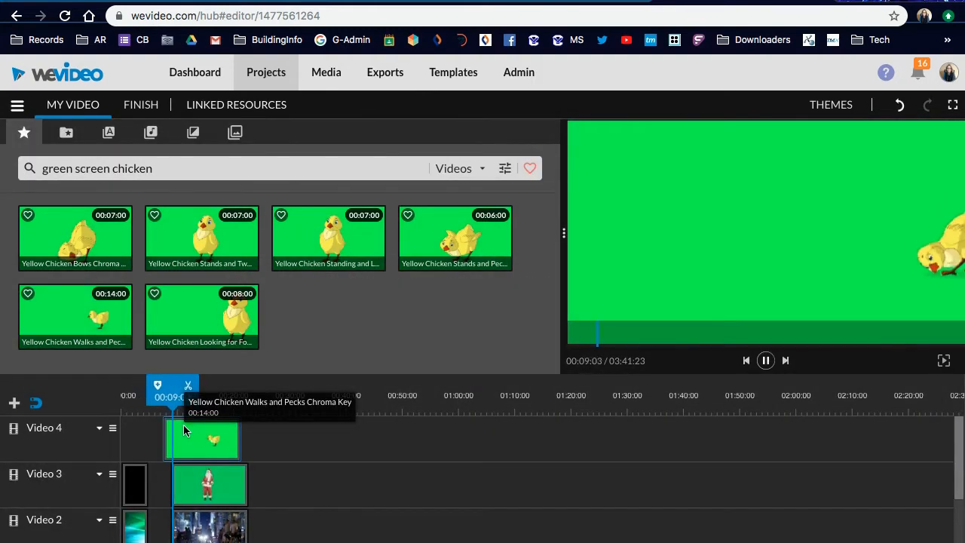
pyautogui.press('space')
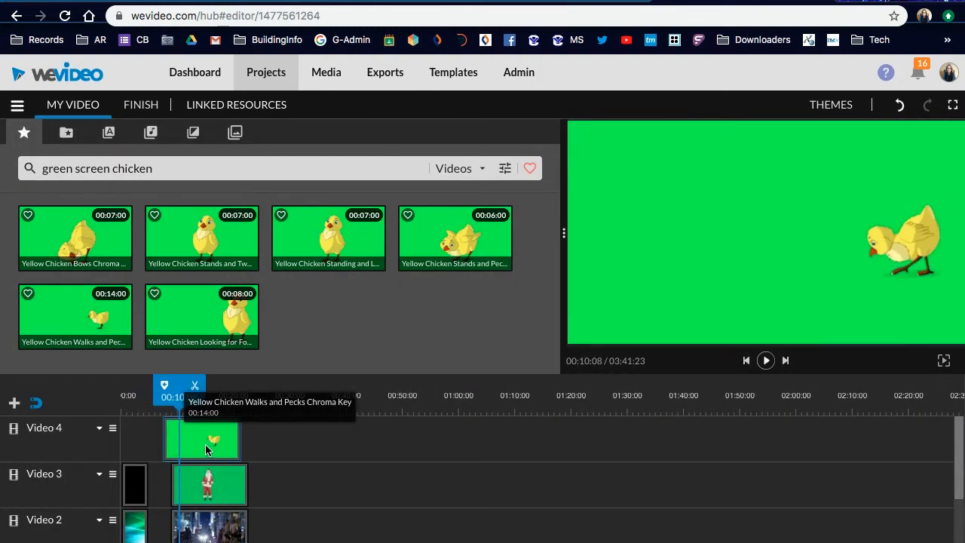
# - Scale the chicken clip to 0.65, key out its green background (12ff0a), save the edits and play the result
pyautogui.doubleClick(207, 445)
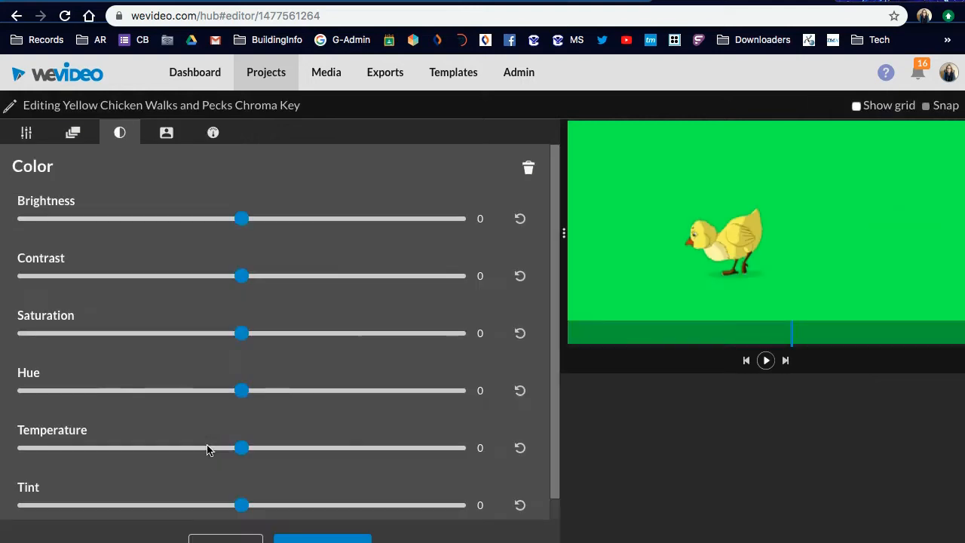
pyautogui.click(26, 134)
pyautogui.moveTo(287, 341); pyautogui.dragTo(225, 338)
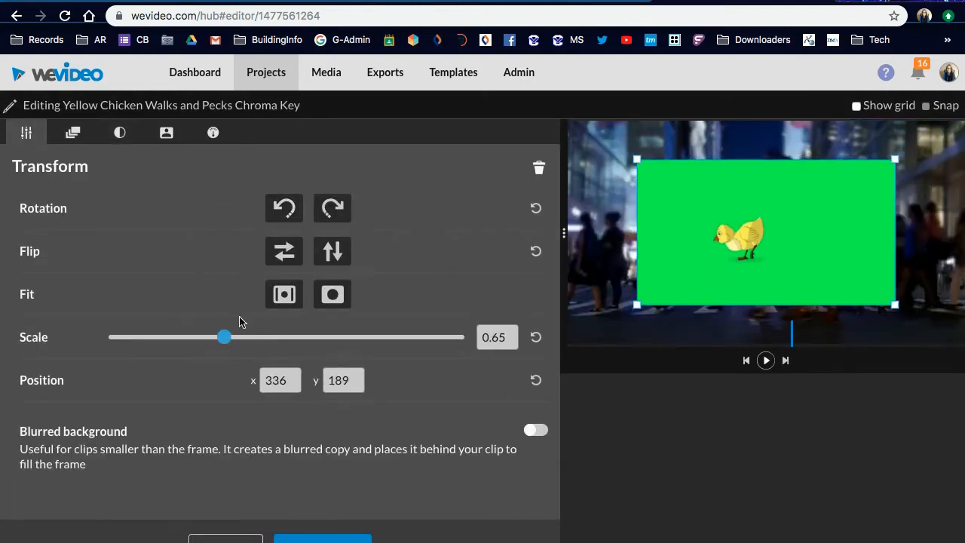
pyautogui.click(165, 133)
pyautogui.click(680, 206)
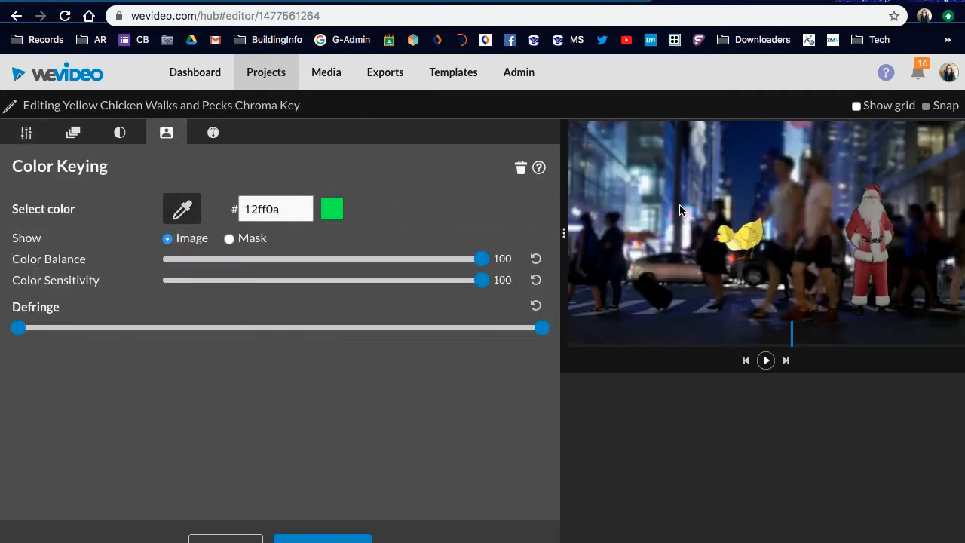
pyautogui.click(323, 538)
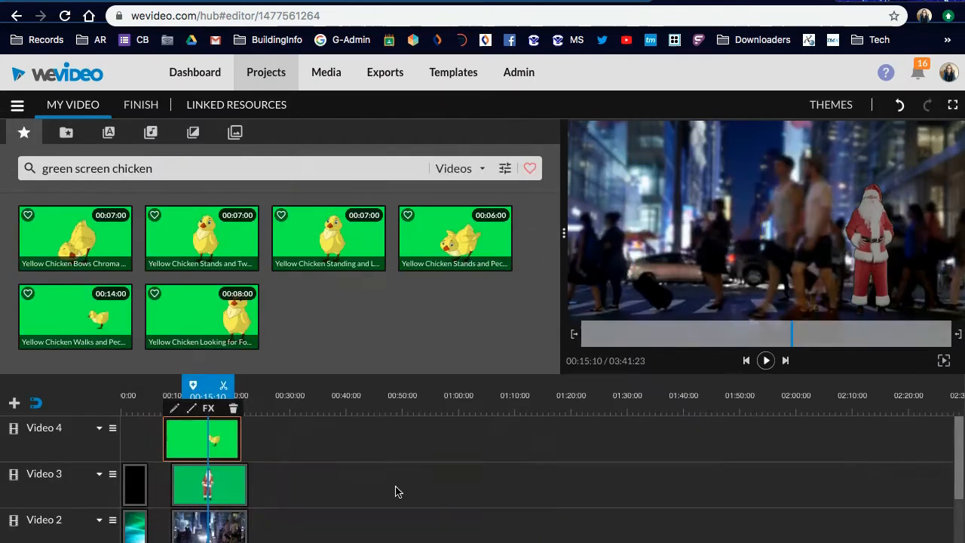
pyautogui.press('space')
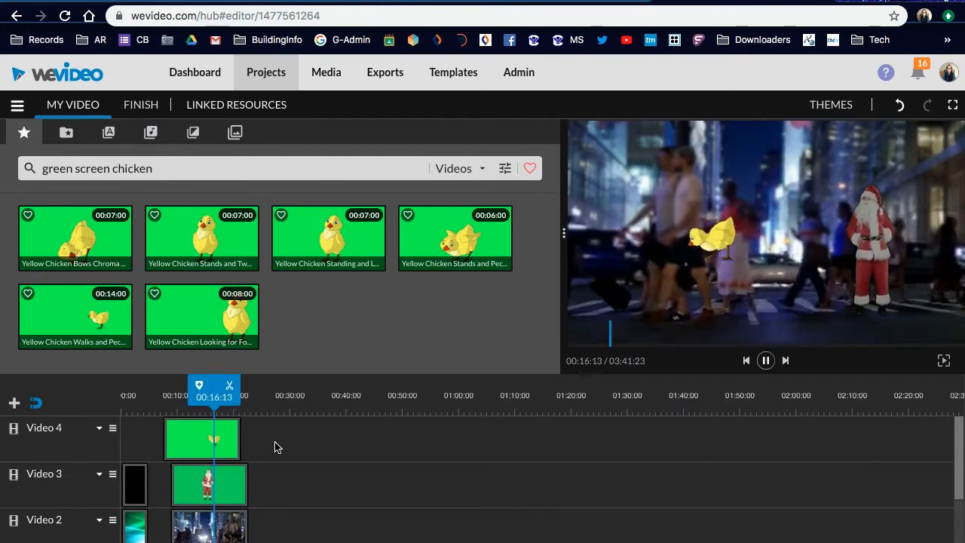
# - Enlarge the chicken clip to scale 0.74, move it down onto the street at about x 511, y 513, and save
pyautogui.click(186, 440)
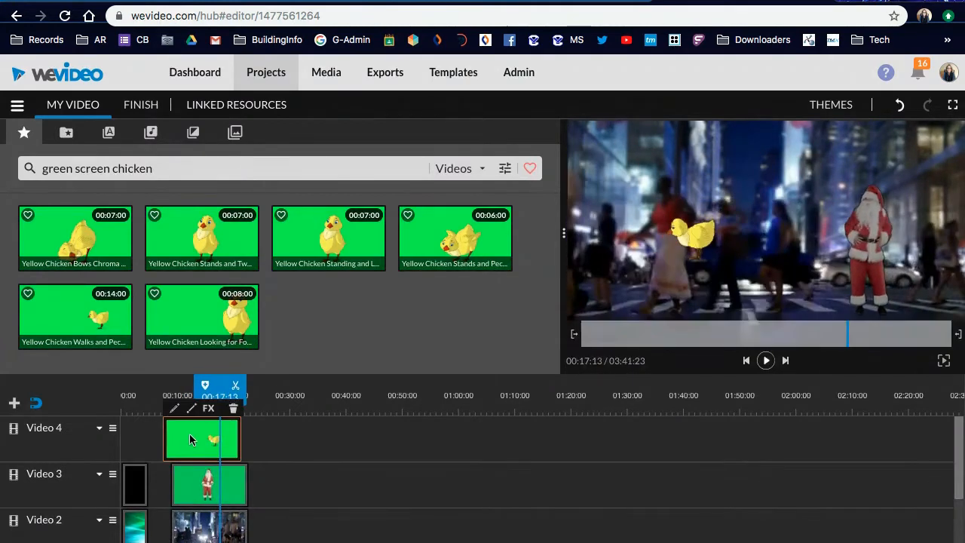
pyautogui.doubleClick(189, 434)
pyautogui.click(26, 132)
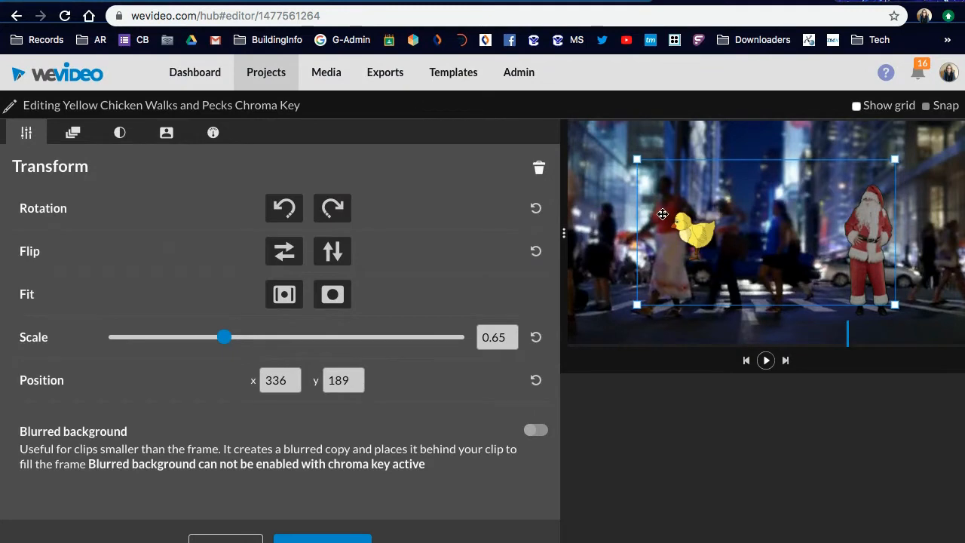
pyautogui.moveTo(725, 251); pyautogui.dragTo(756, 294)
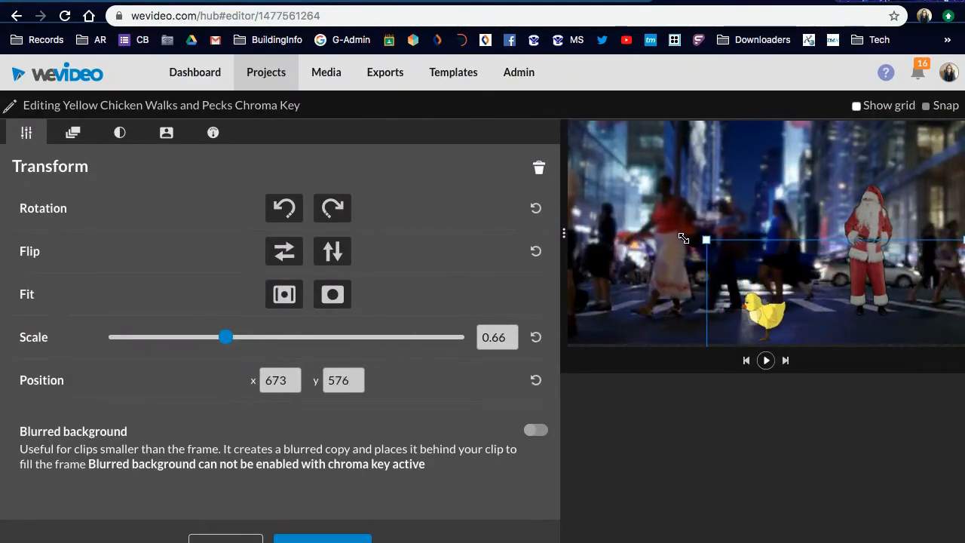
pyautogui.moveTo(683, 238); pyautogui.dragTo(667, 230)
pyautogui.moveTo(801, 301); pyautogui.dragTo(783, 296)
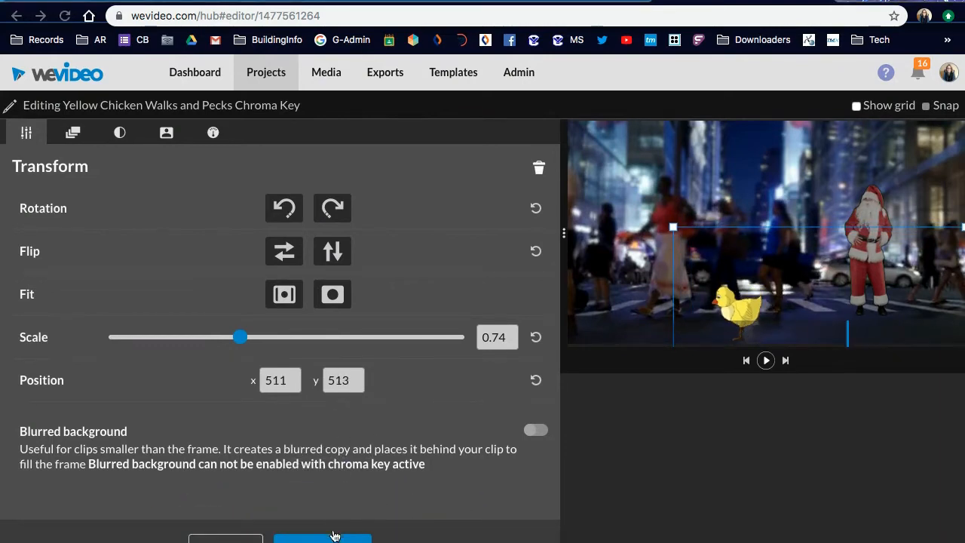
pyautogui.click(332, 539)
# - Shift the chicken clip on Video 4 to start together with the Santa clip and play the scene
pyautogui.moveTo(226, 389); pyautogui.dragTo(166, 386)
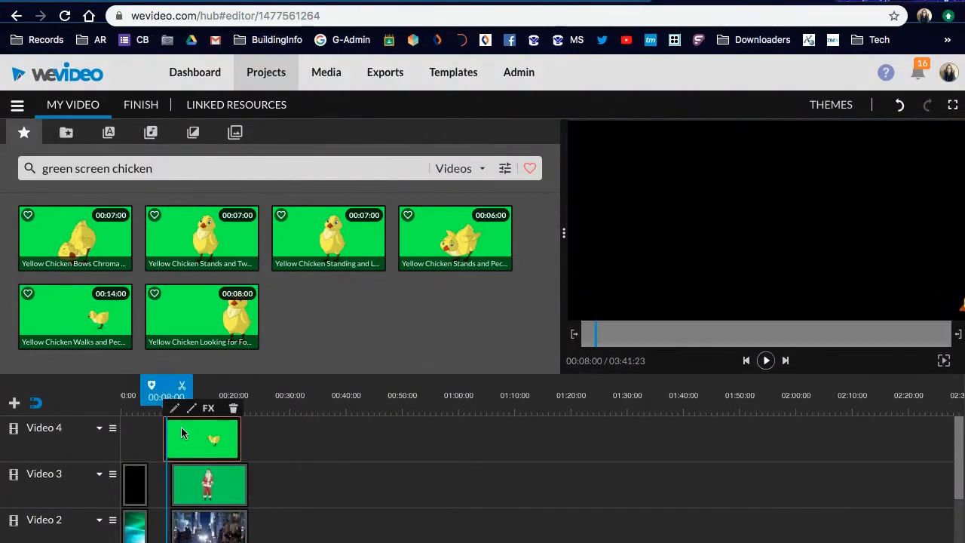
pyautogui.moveTo(187, 435); pyautogui.dragTo(196, 436)
pyautogui.press('space')
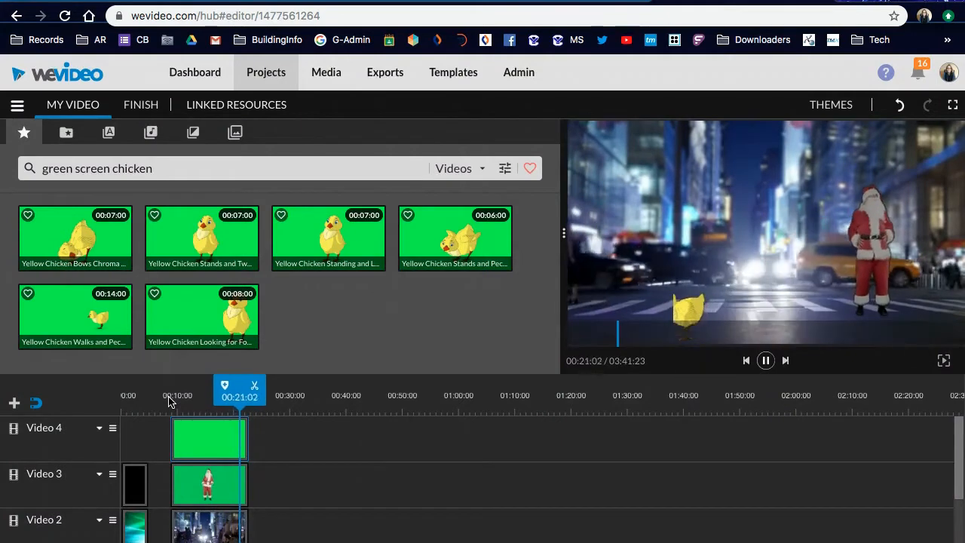
pyautogui.click(168, 401)
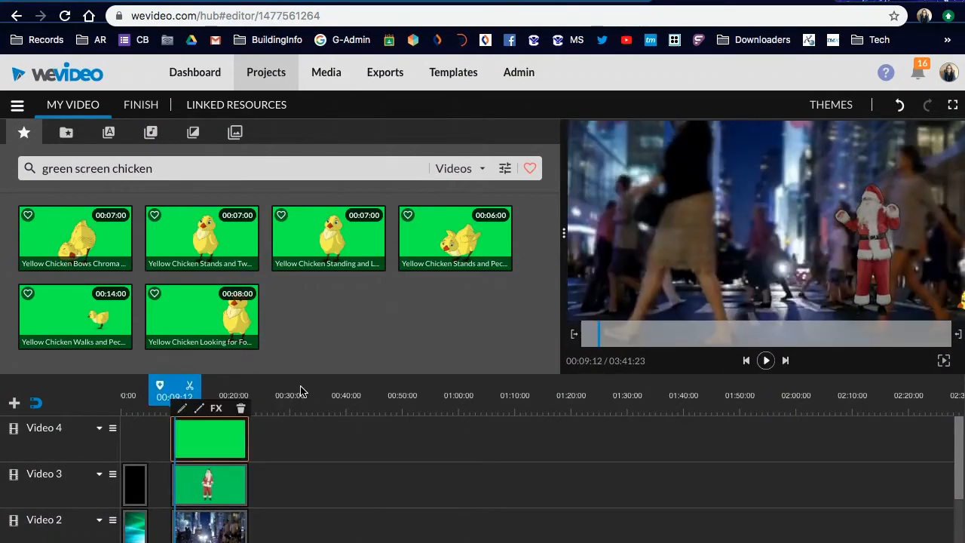
# - Enlarge the chicken clip to scale 1.28 at about x -502, y 149, preview its walk and save
pyautogui.doubleClick(216, 444)
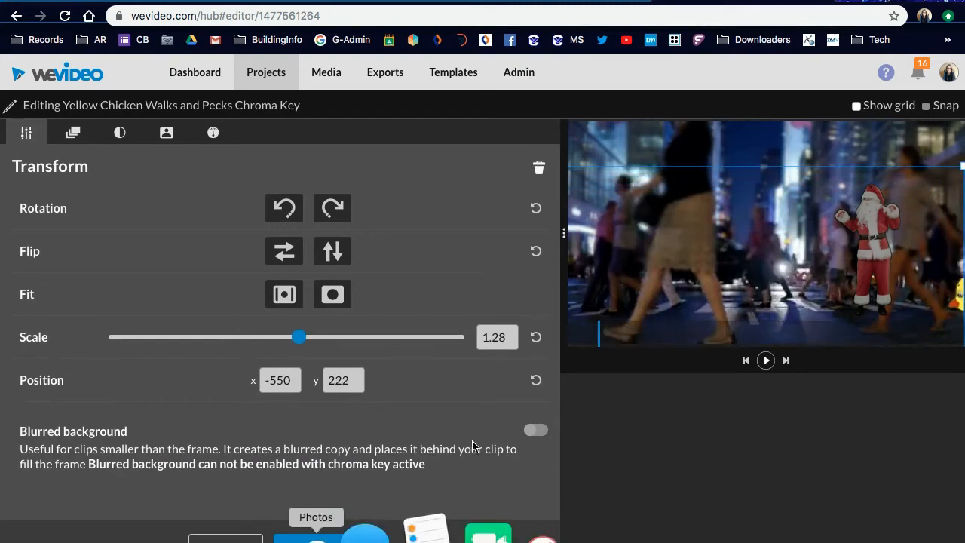
pyautogui.click(765, 362)
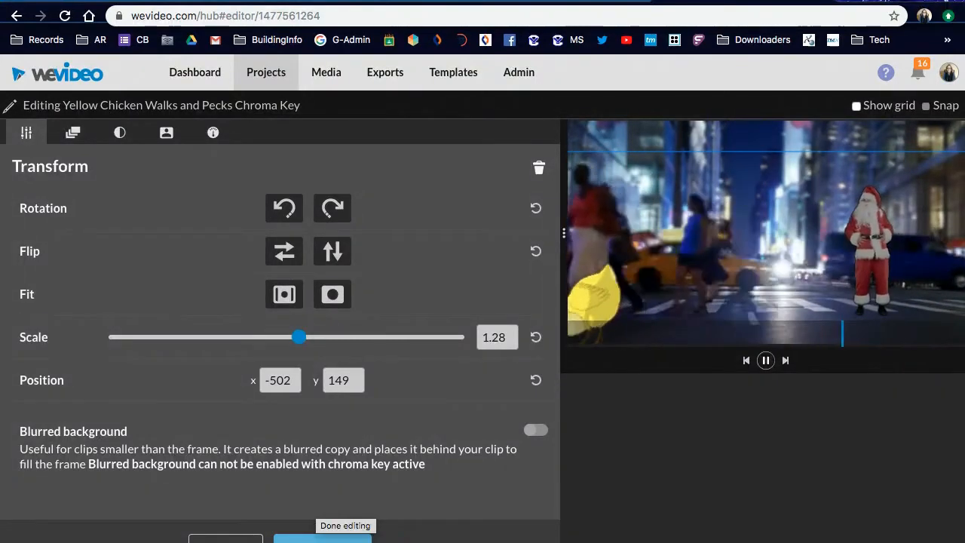
pyautogui.click(332, 537)
# - Preview several green screen stock clips and place the hikers couple taking a selfie clip on Video 5, aligned with the chicken clip's start
pyautogui.click(452, 320)
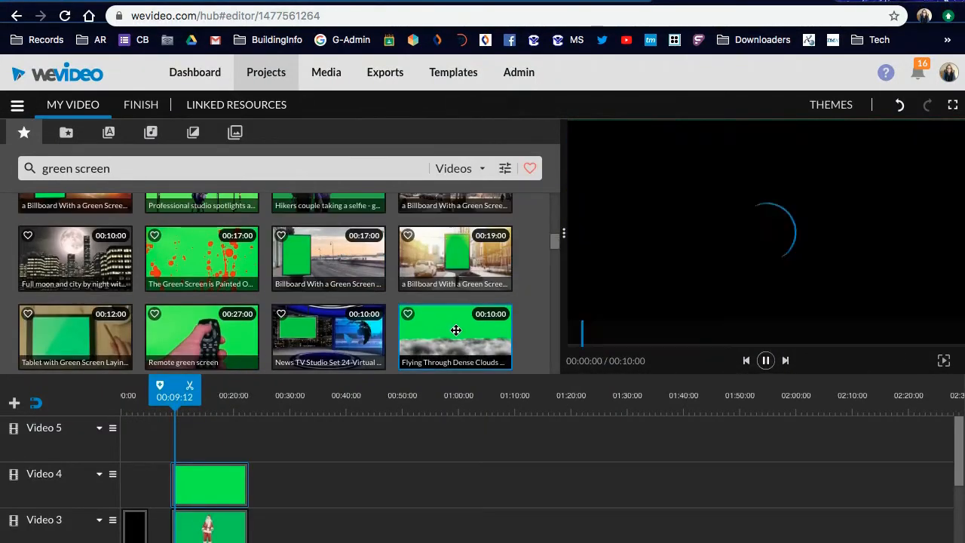
pyautogui.click(469, 260)
pyautogui.scroll(5, 469, 260)
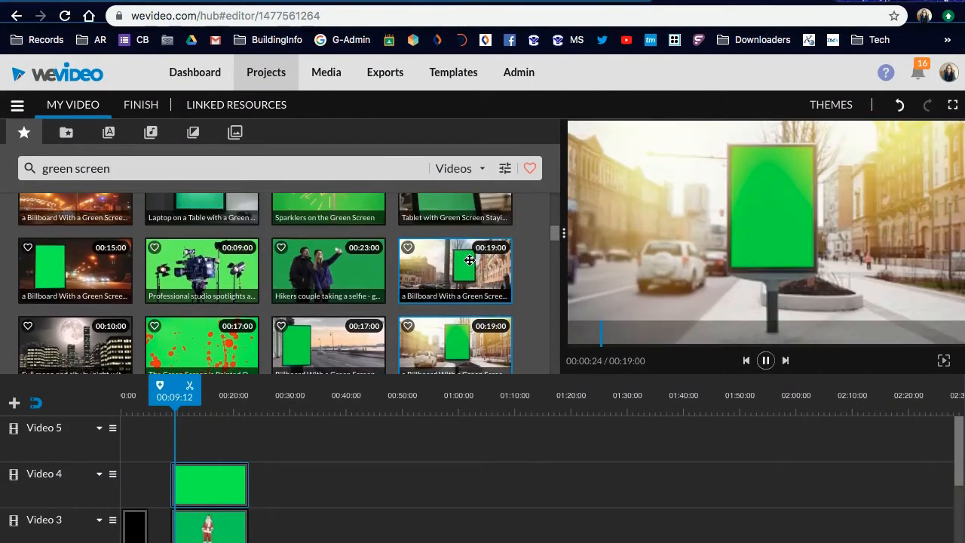
pyautogui.scroll(3, 468, 260)
pyautogui.scroll(-3, 468, 260)
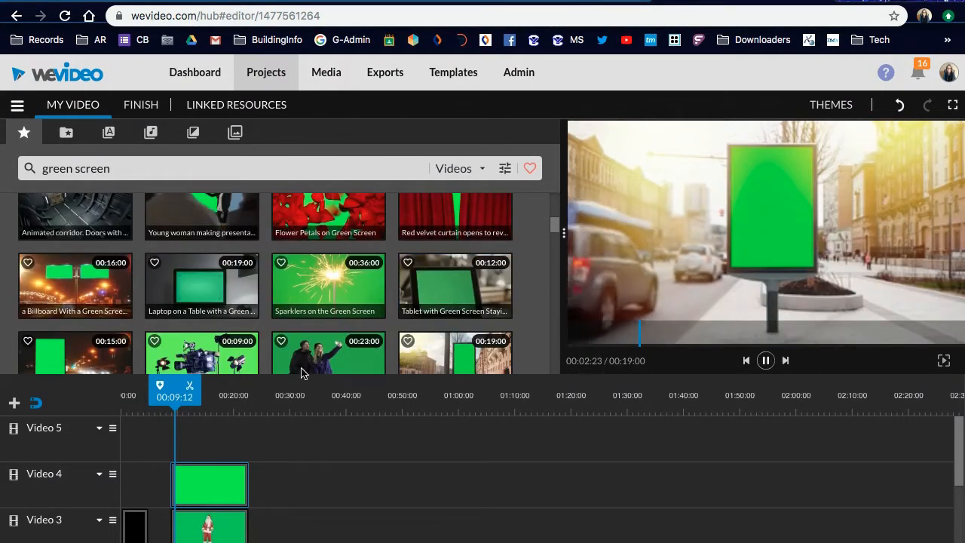
pyautogui.click(307, 352)
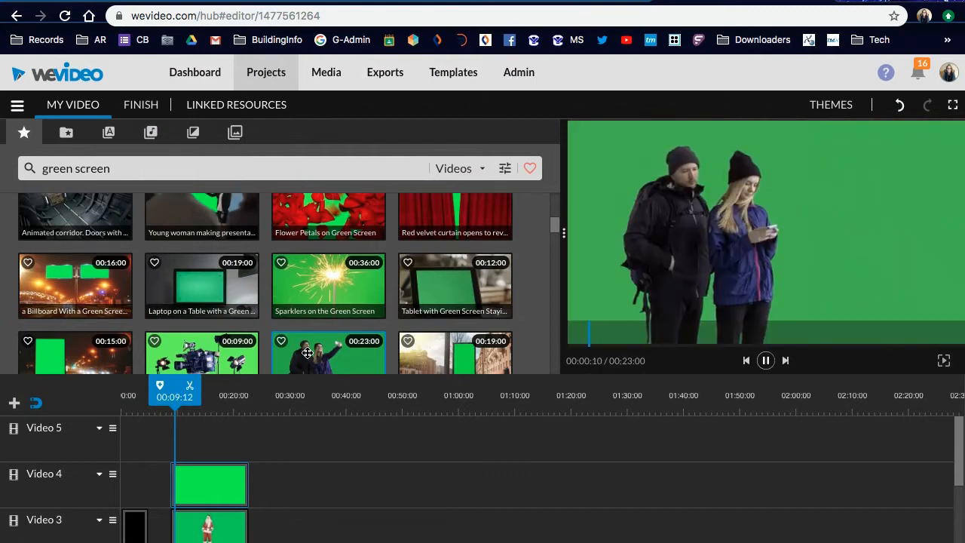
pyautogui.moveTo(337, 353); pyautogui.dragTo(260, 440)
# - Key out the hikers clip's green background (3eae41), save the edit and play the layered scene
pyautogui.doubleClick(192, 446)
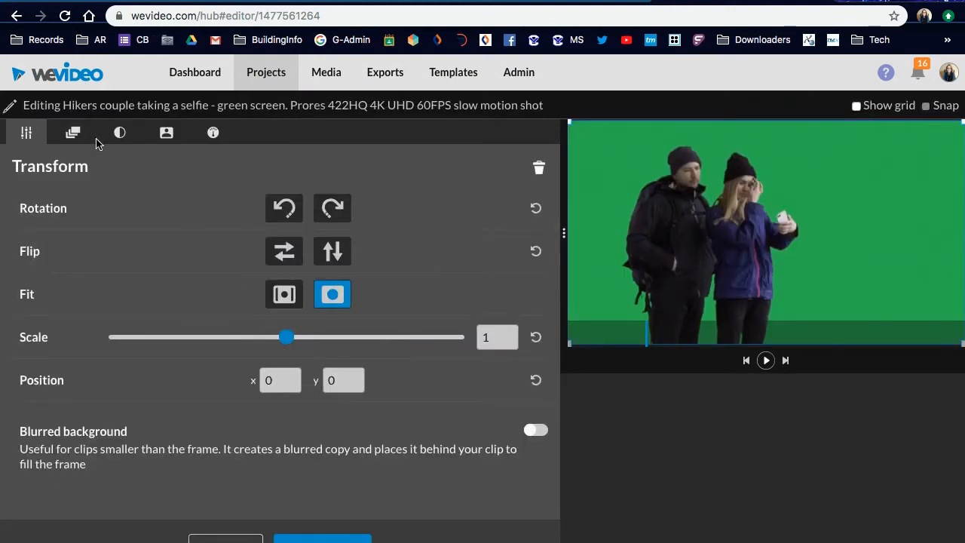
pyautogui.click(167, 134)
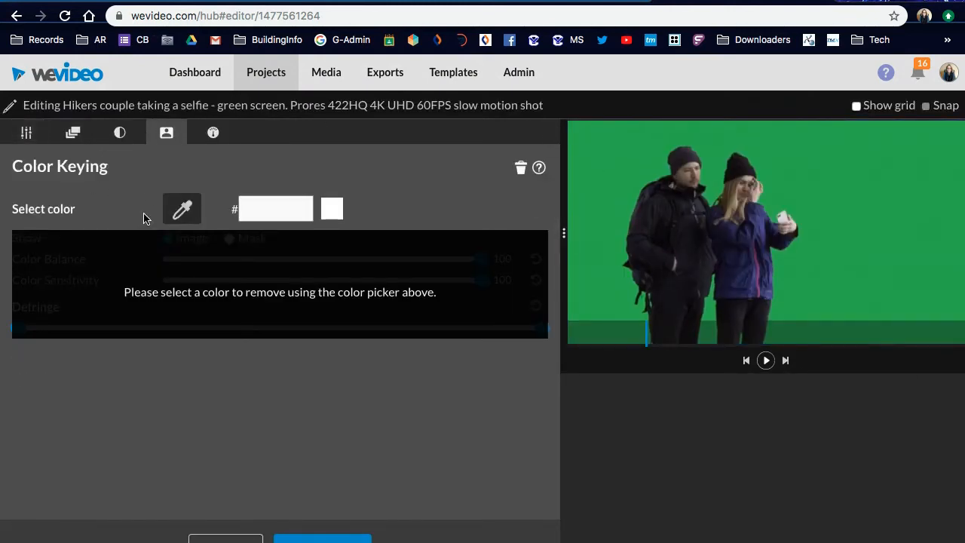
pyautogui.click(597, 171)
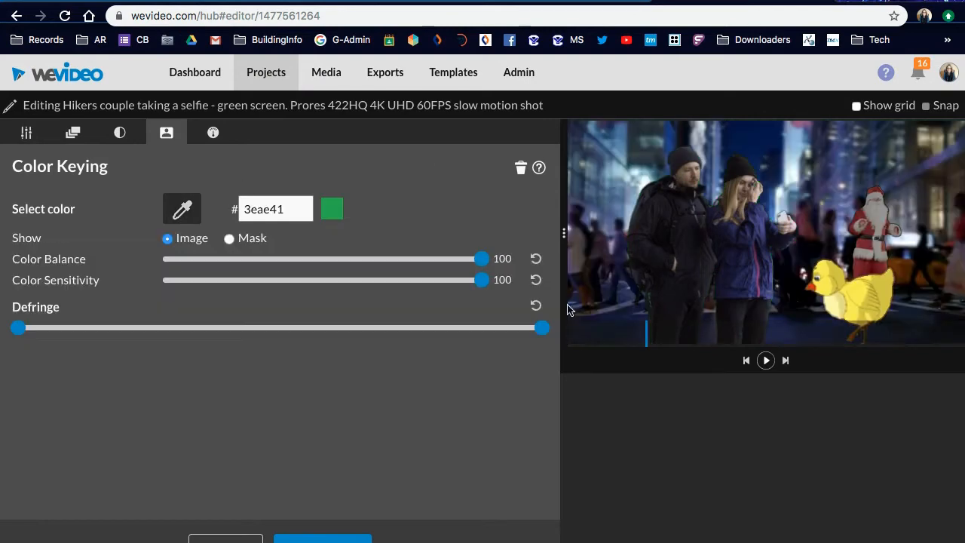
pyautogui.click(341, 540)
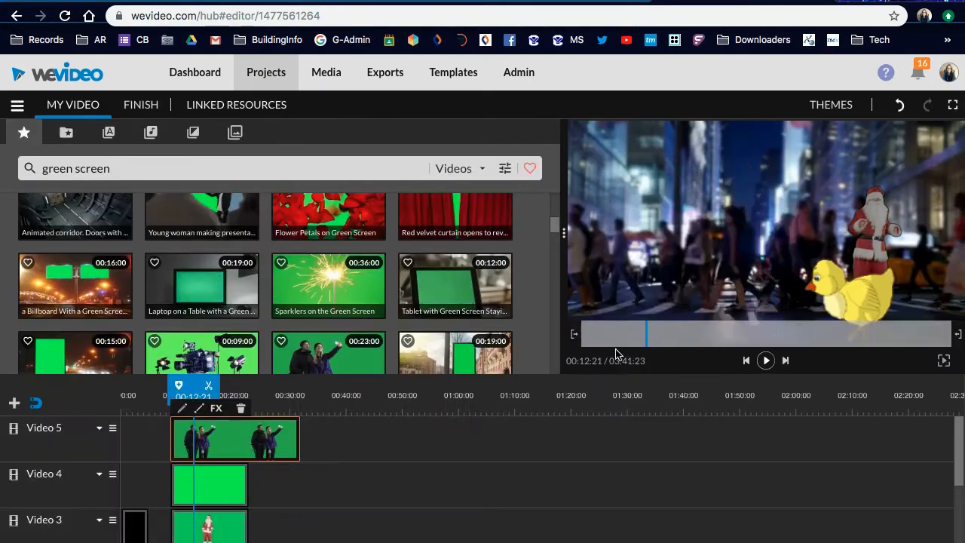
pyautogui.click(766, 360)
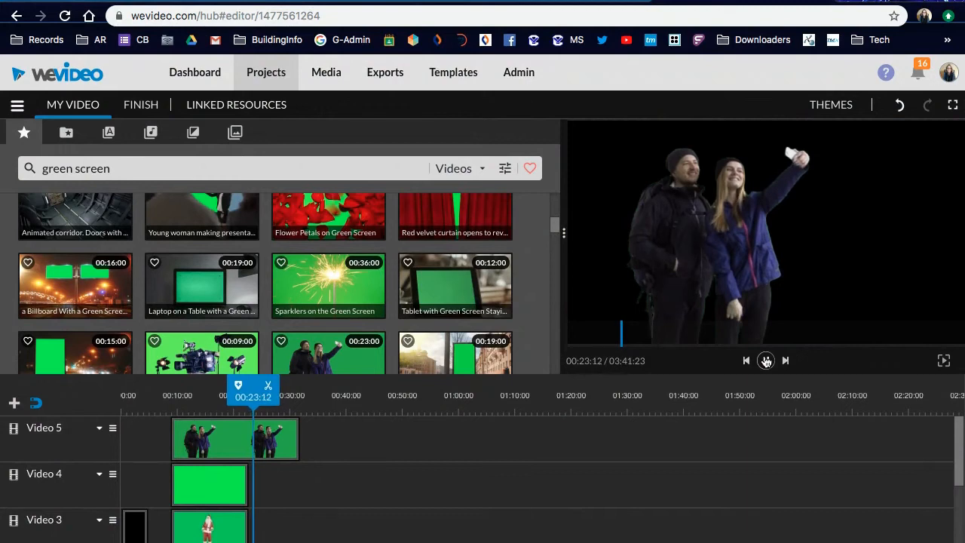
pyautogui.click(766, 360)
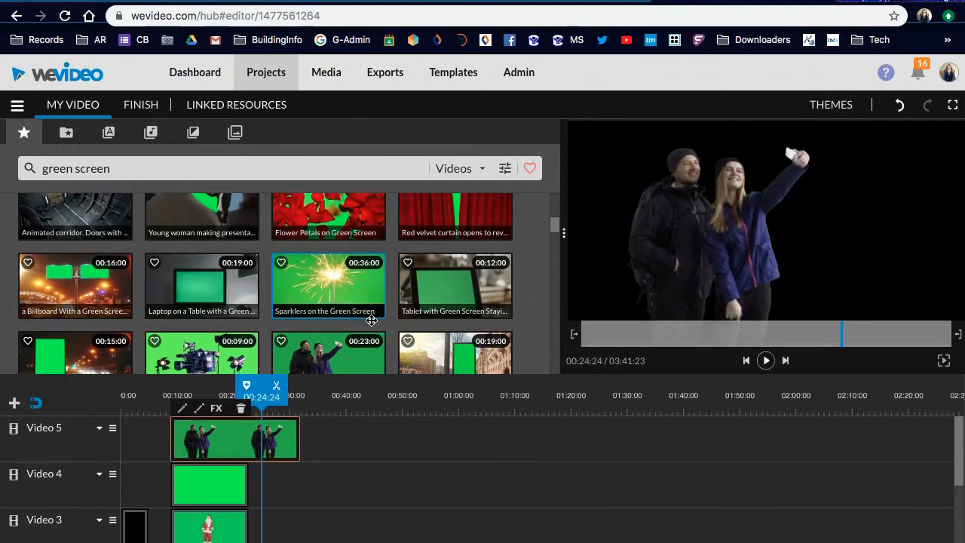
# - Search the stock videos for "new", then copy the New York street clip on Video 2 and try to paste it at its end
pyautogui.tripleClick(166, 173)
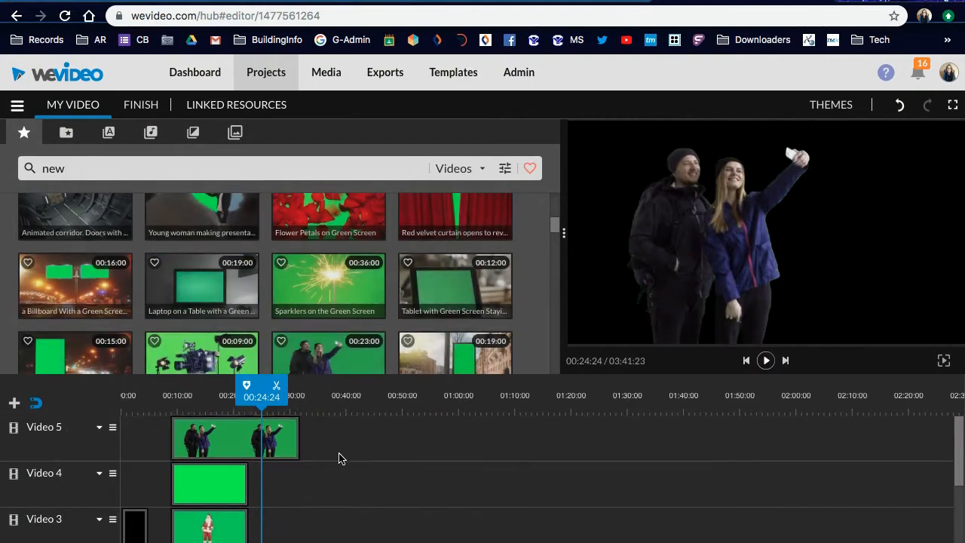
pyautogui.scroll(-3, 339, 457)
pyautogui.click(211, 440)
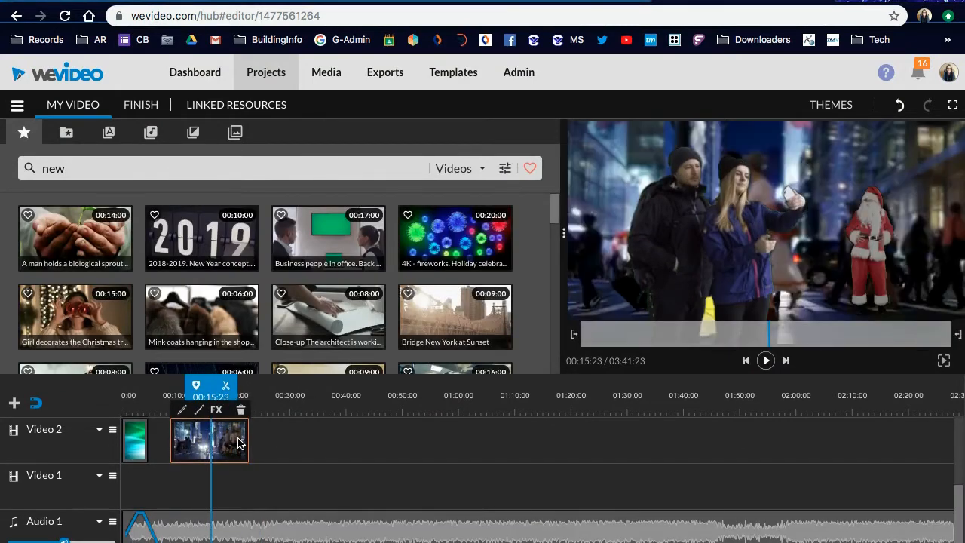
pyautogui.rightClick(238, 442)
pyautogui.click(202, 443)
pyautogui.click(247, 393)
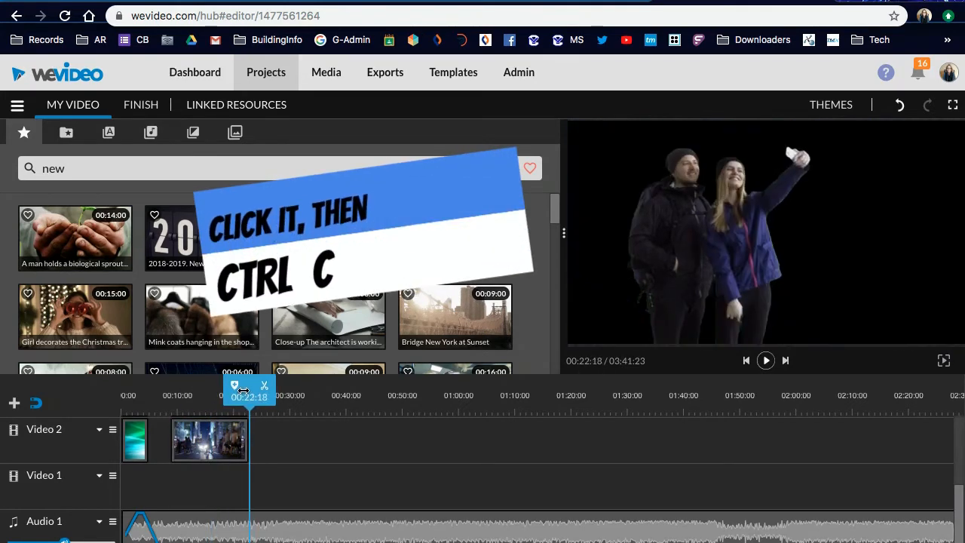
pyautogui.hotkey('ctrl', 'v')
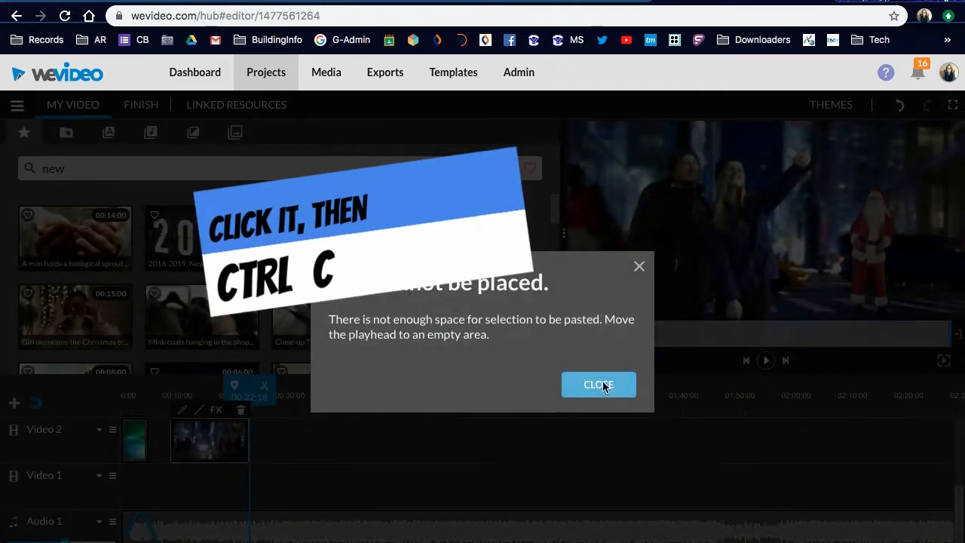
pyautogui.click(602, 385)
# - Paste the street clip at an empty spot on the timeline, move the copy directly after the original on Video 2 and play
pyautogui.click(527, 437)
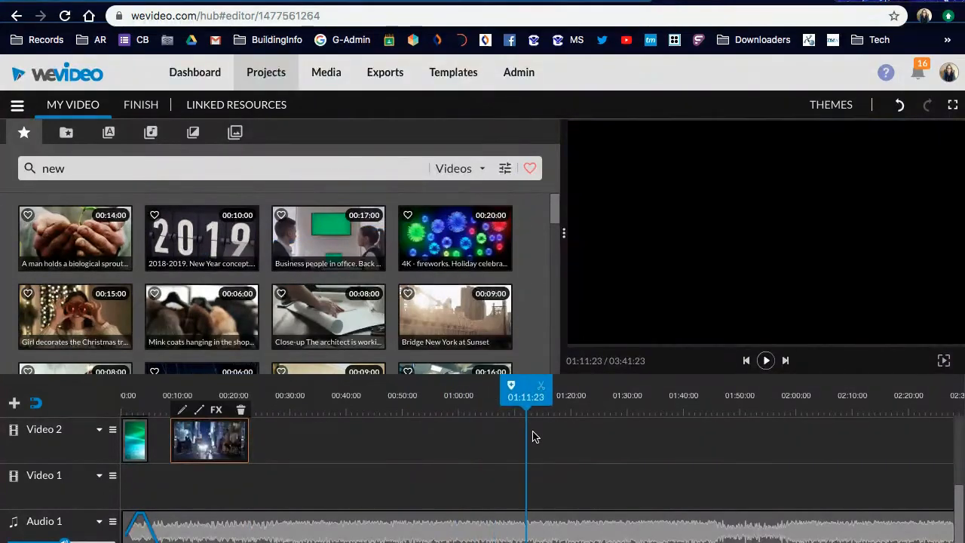
pyautogui.hotkey('ctrl', 'v')
pyautogui.scroll(2, 534, 436)
pyautogui.moveTo(556, 503); pyautogui.dragTo(280, 499)
pyautogui.moveTo(228, 397); pyautogui.dragTo(211, 397)
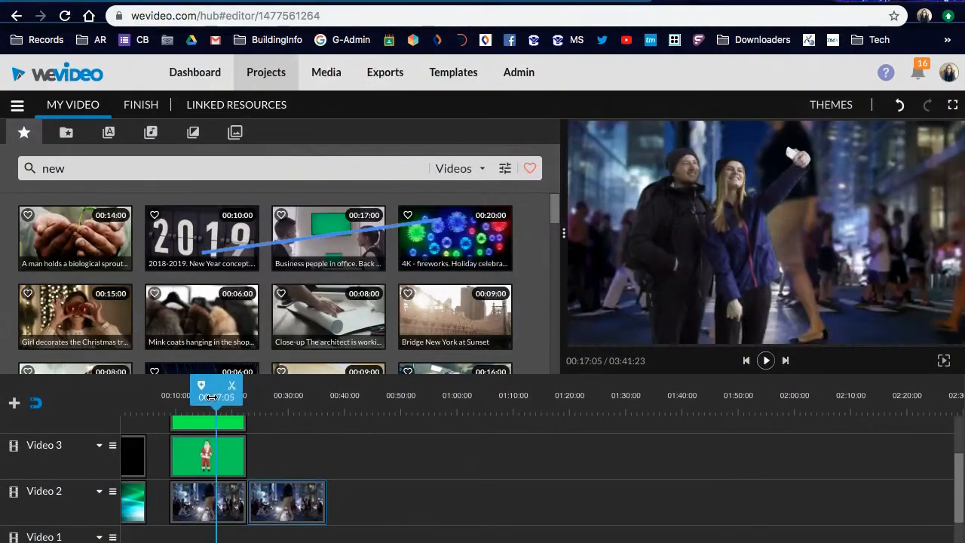
pyautogui.press('space')
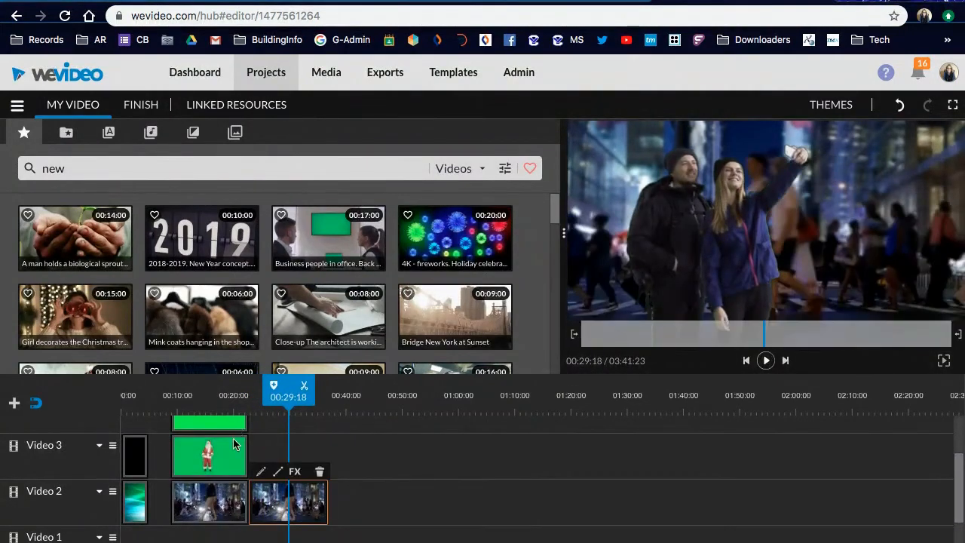
# - Duplicate the Santa clip on Video 3 and place the copy directly after the original
pyautogui.click(212, 459)
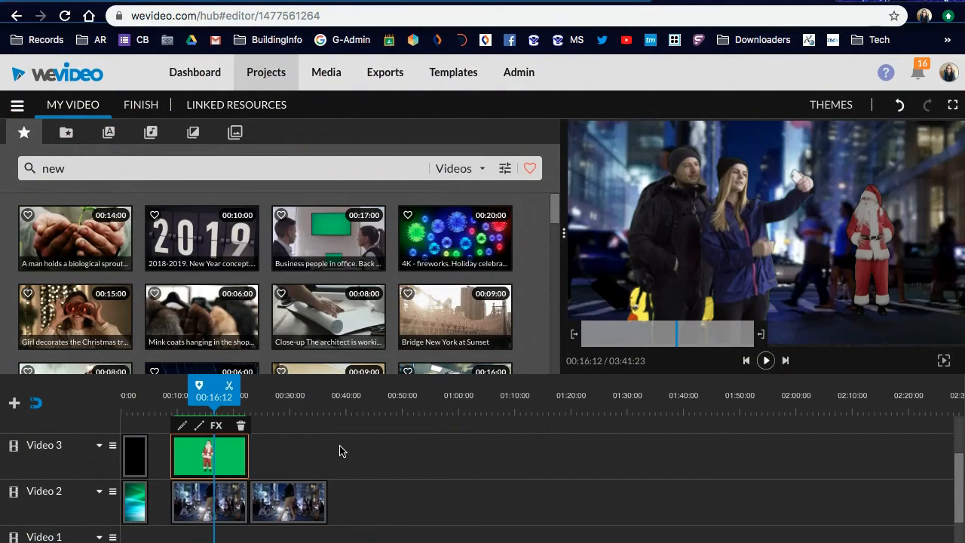
pyautogui.moveTo(213, 393); pyautogui.dragTo(362, 403)
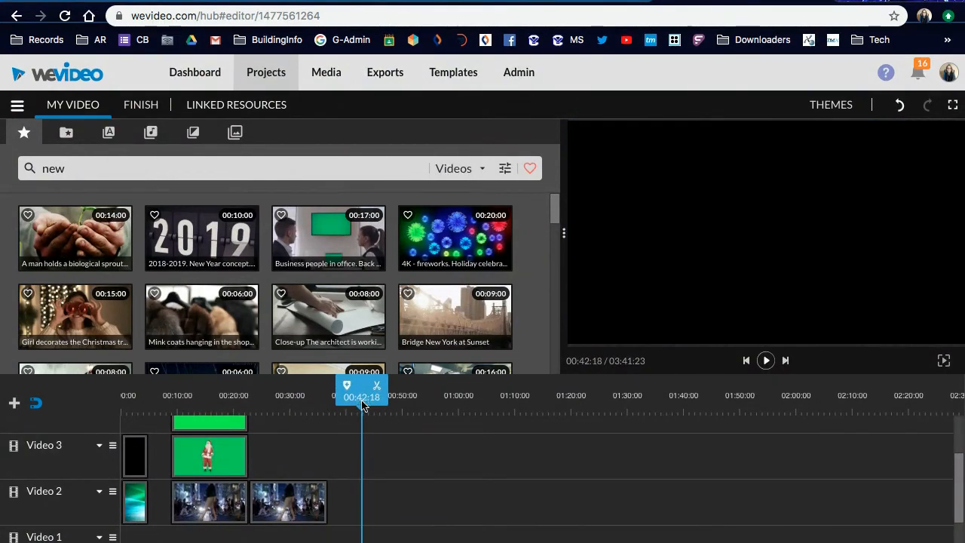
pyautogui.hotkey('ctrl', 'v')
pyautogui.moveTo(400, 456); pyautogui.dragTo(284, 458)
pyautogui.scroll(3, 285, 458)
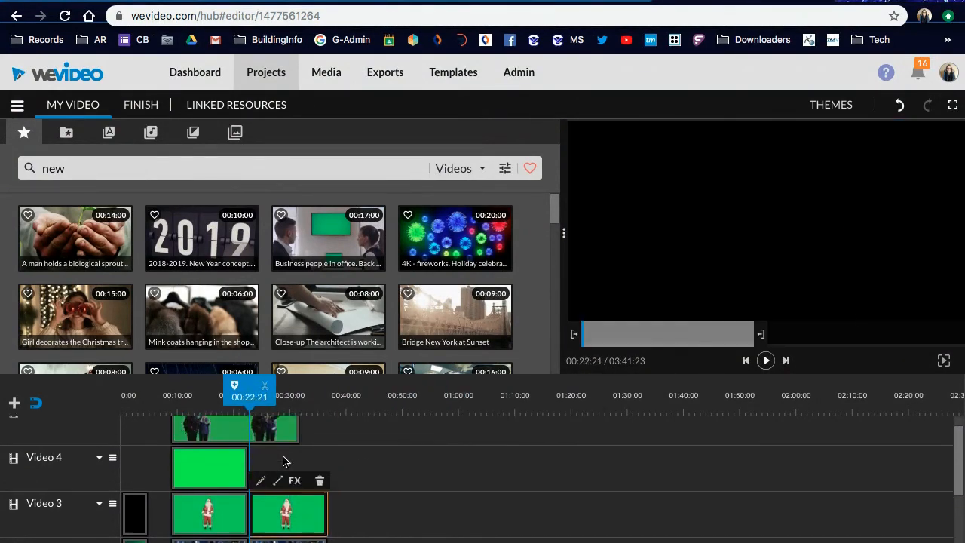
# - Duplicate the chicken clip on Video 4 and place the copy directly after the original
pyautogui.click(221, 479)
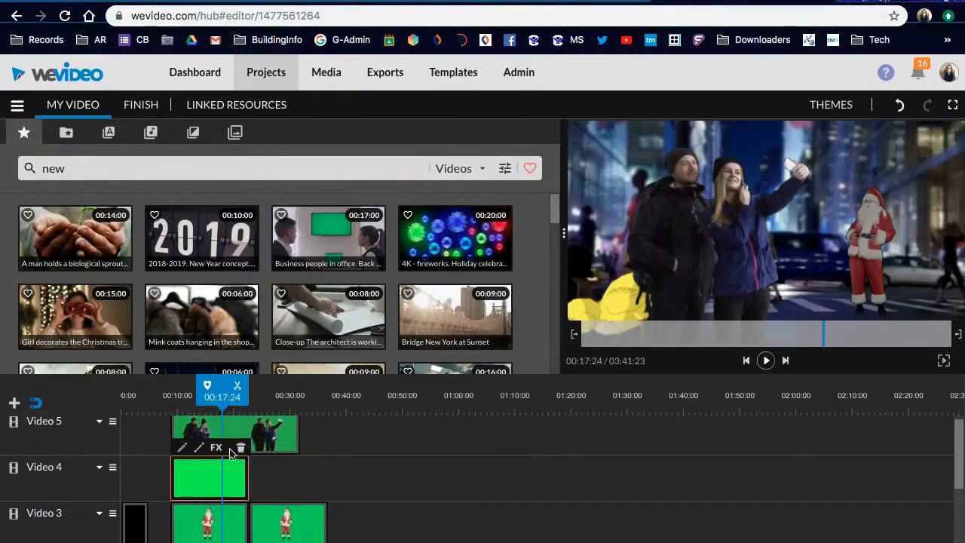
pyautogui.click(282, 436)
pyautogui.moveTo(303, 397); pyautogui.dragTo(362, 397)
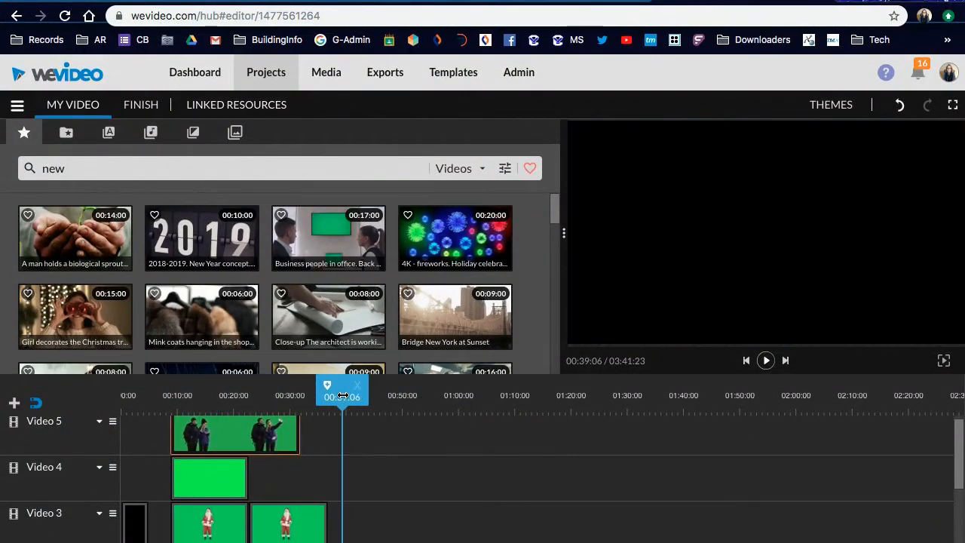
pyautogui.hotkey('ctrl', 'v')
pyautogui.click(364, 488)
pyautogui.moveTo(363, 488); pyautogui.dragTo(275, 488)
# - Check the end of the hikers clip on Video 5, and play the extended scene from its beginning
pyautogui.click(208, 428)
pyautogui.click(297, 434)
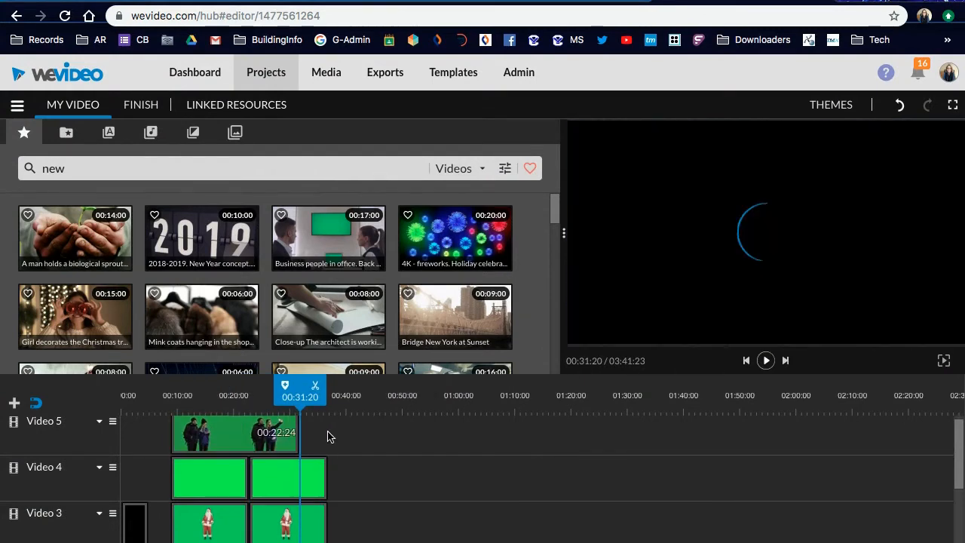
pyautogui.moveTo(304, 396); pyautogui.dragTo(176, 395)
pyautogui.press('space')
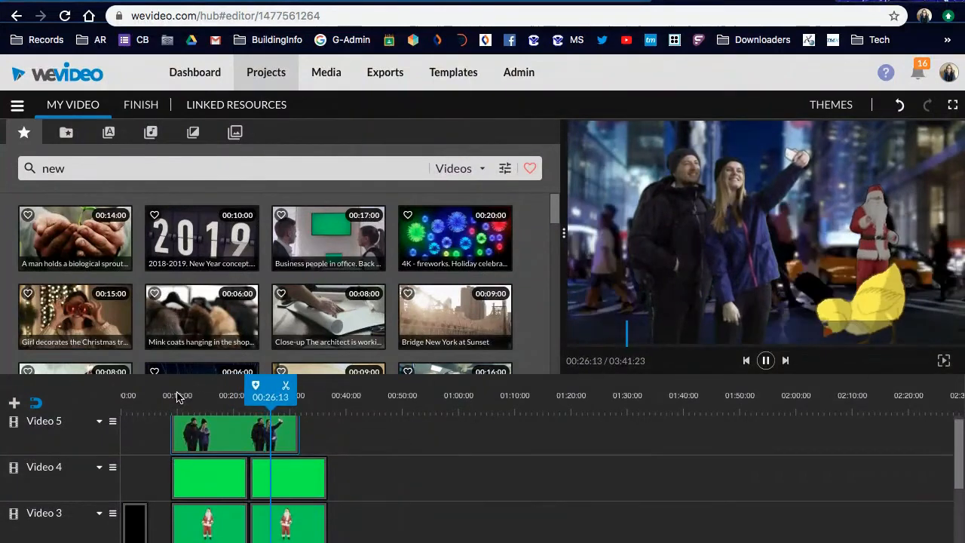
pyautogui.press('space')
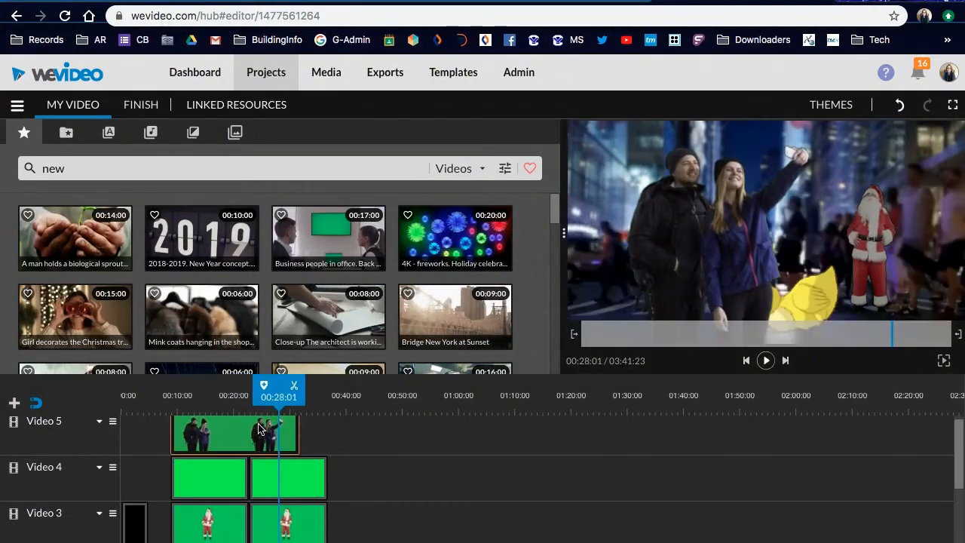
# - Select the street, Santa and chicken clips with their copies and shift them together to start at 00:05:00
pyautogui.scroll(-2, 287, 501)
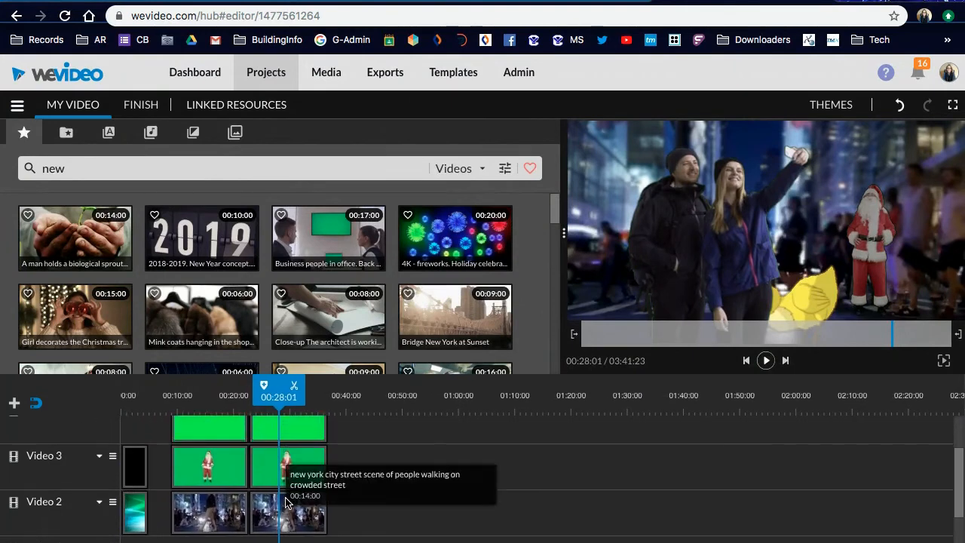
pyautogui.scroll(2, 286, 501)
pyautogui.moveTo(153, 422); pyautogui.dragTo(332, 535)
pyautogui.scroll(-2, 333, 535)
pyautogui.click(367, 502)
pyautogui.moveTo(341, 479); pyautogui.dragTo(168, 448)
pyautogui.moveTo(197, 495); pyautogui.dragTo(175, 495)
pyautogui.scroll(2, 351, 463)
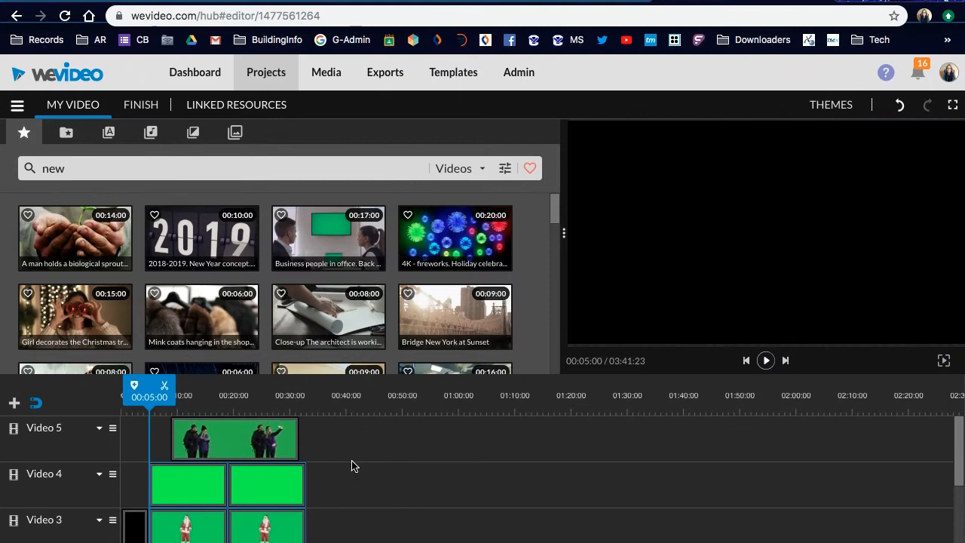
# - Move the hikers clip on Video 5 to start at 00:05:00 with the other layers and play the scene
pyautogui.click(265, 434)
pyautogui.moveTo(232, 443); pyautogui.dragTo(211, 442)
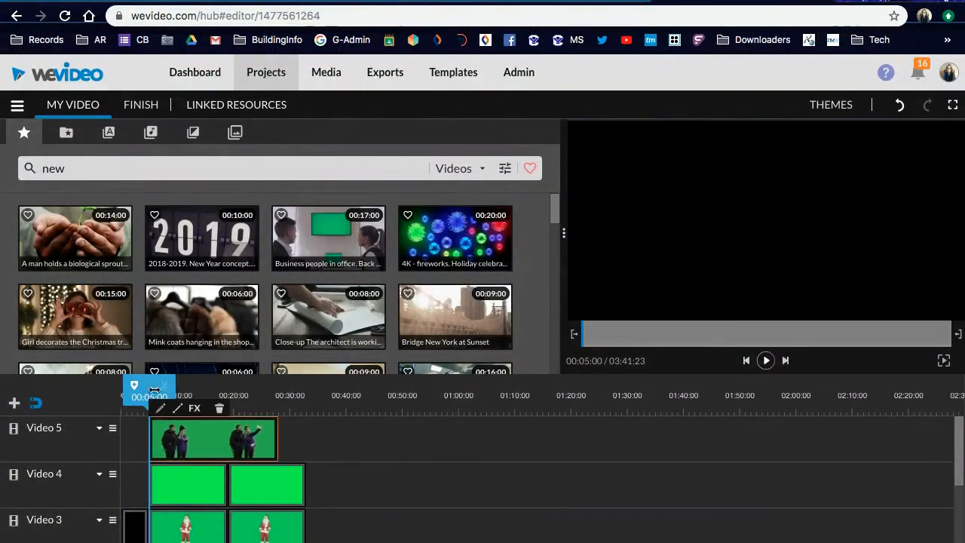
pyautogui.click(100, 394)
pyautogui.press('space')
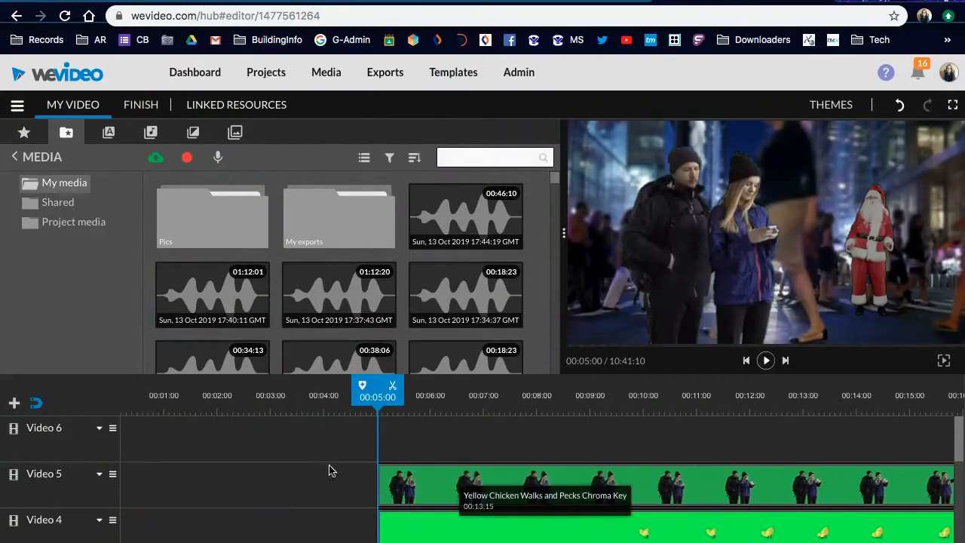
# - Search the stock media for "rain" and preview the water drops, raindrops on bricks and transparent rain clips
pyautogui.click(28, 137)
pyautogui.click(73, 175)
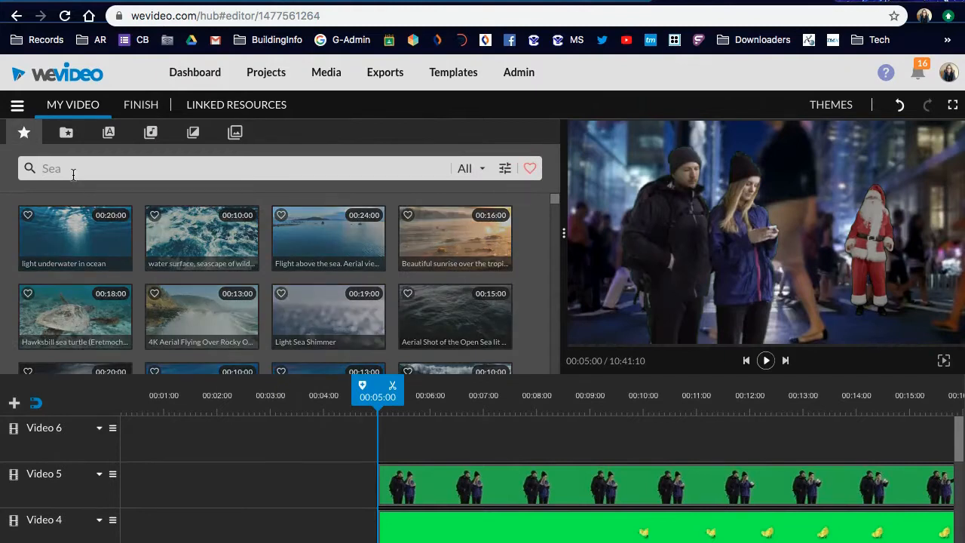
pyautogui.press('Return')
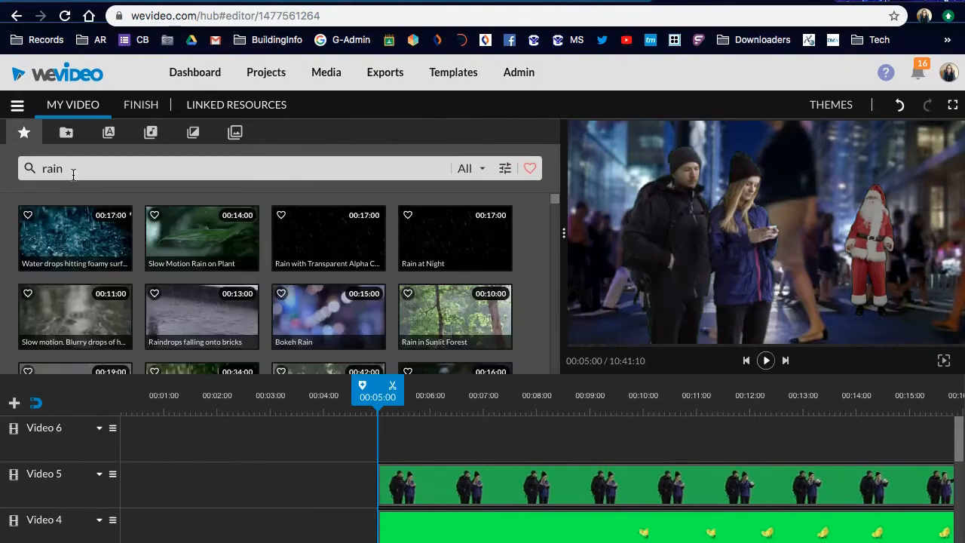
pyautogui.click(56, 247)
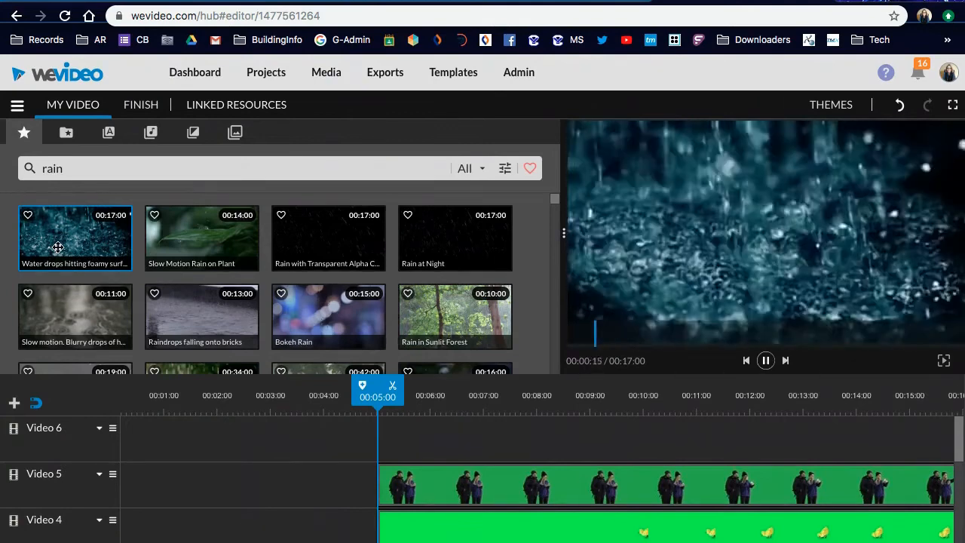
pyautogui.click(189, 302)
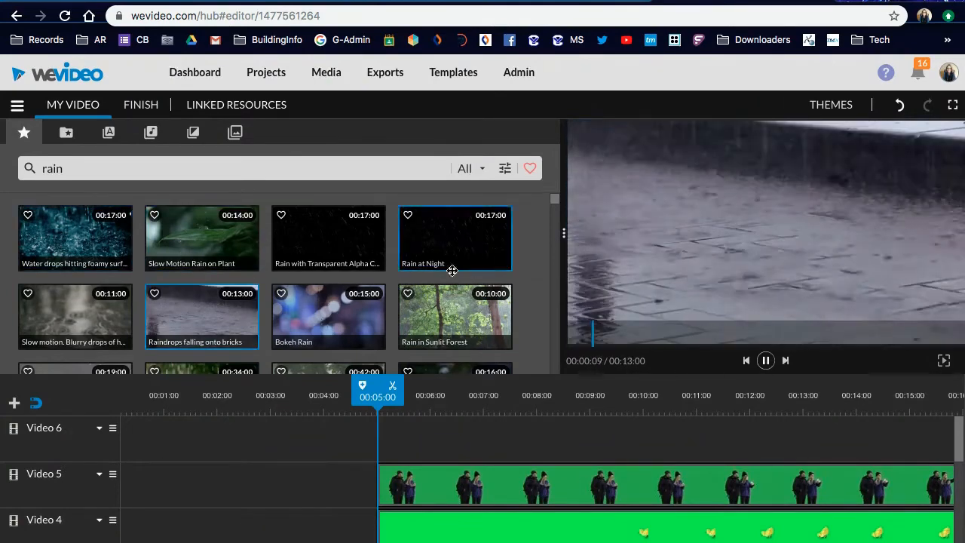
pyautogui.click(341, 258)
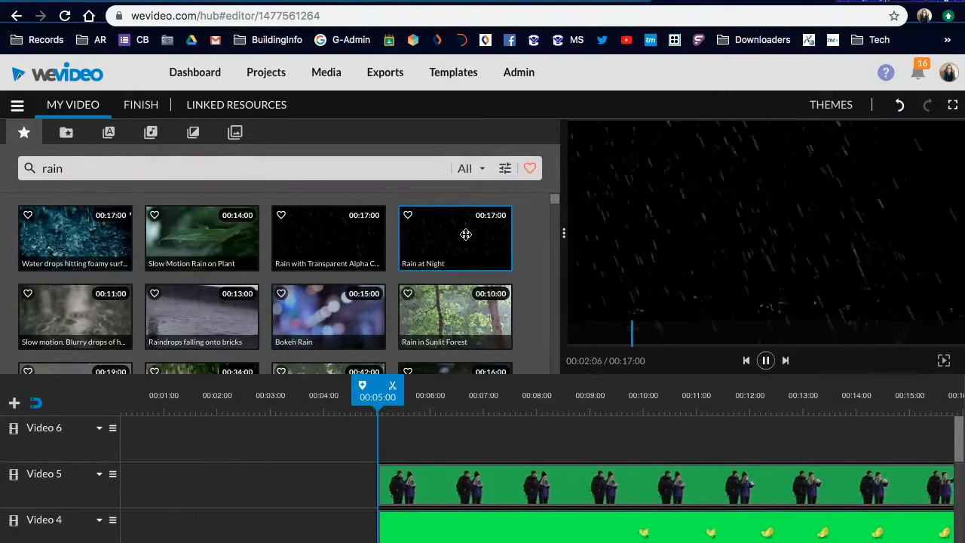
# - Place the Rain at Night clip on Video 6 starting at 00:05:00 above the hikers clip and preview it
pyautogui.moveTo(449, 234); pyautogui.dragTo(398, 446)
pyautogui.press('space')
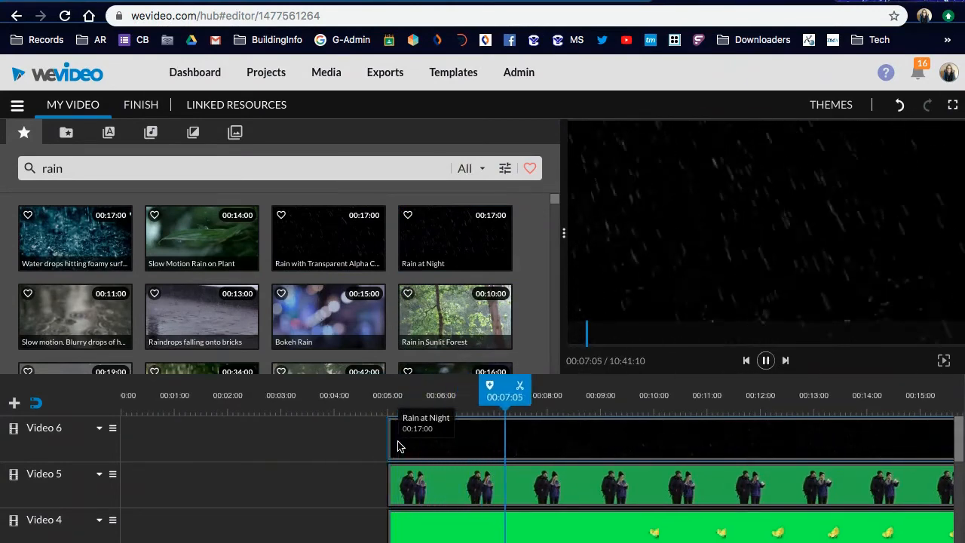
pyautogui.press('space')
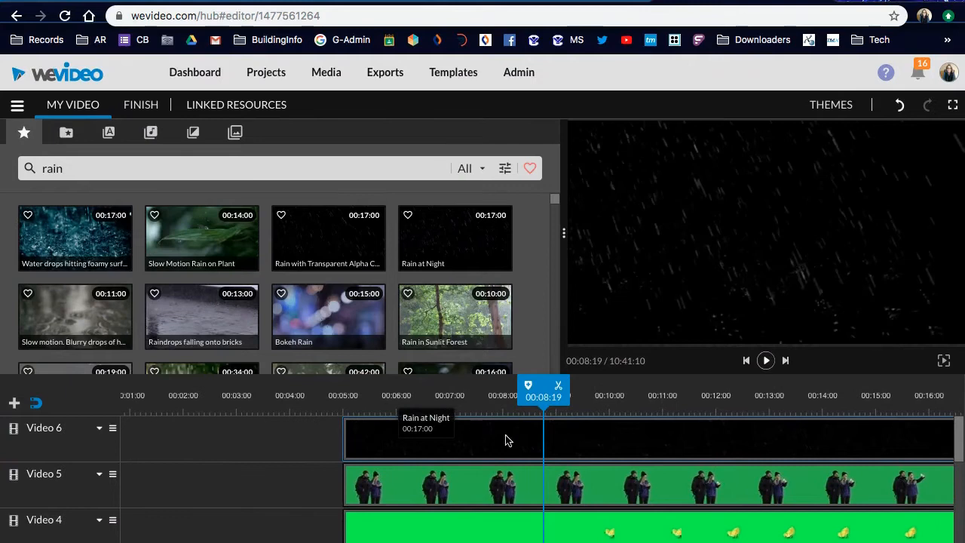
pyautogui.moveTo(540, 397); pyautogui.dragTo(451, 389)
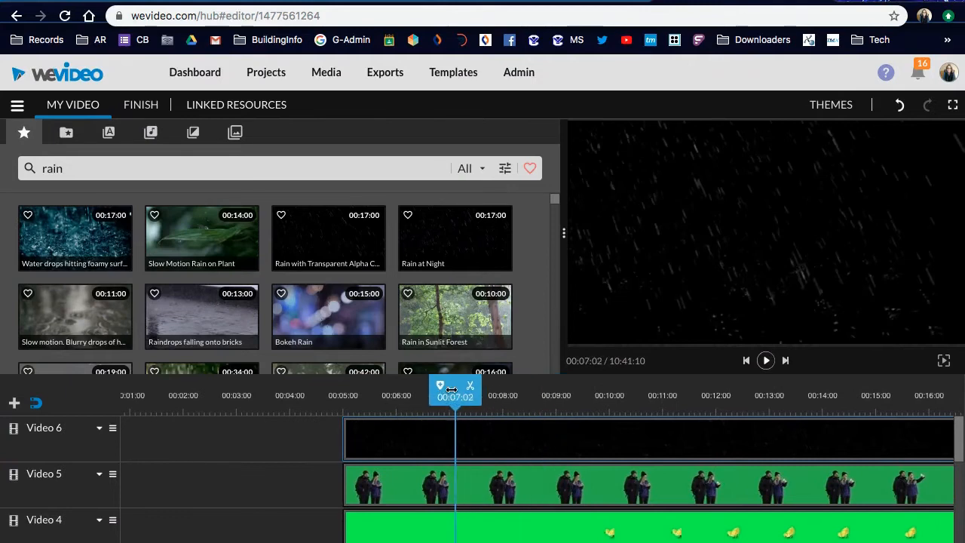
# - Try keying out the Rain at Night clip's black background (020102) and preview the composite
pyautogui.doubleClick(435, 441)
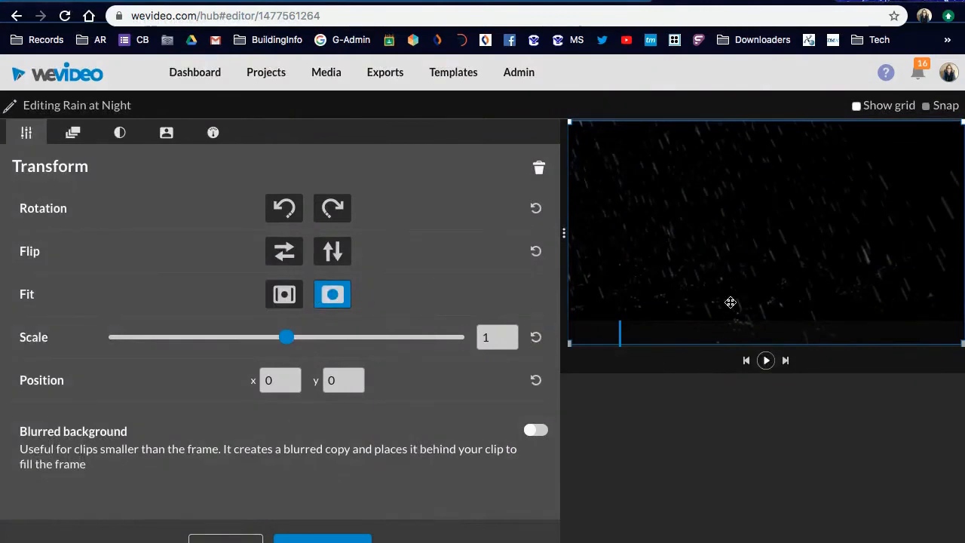
pyautogui.click(168, 134)
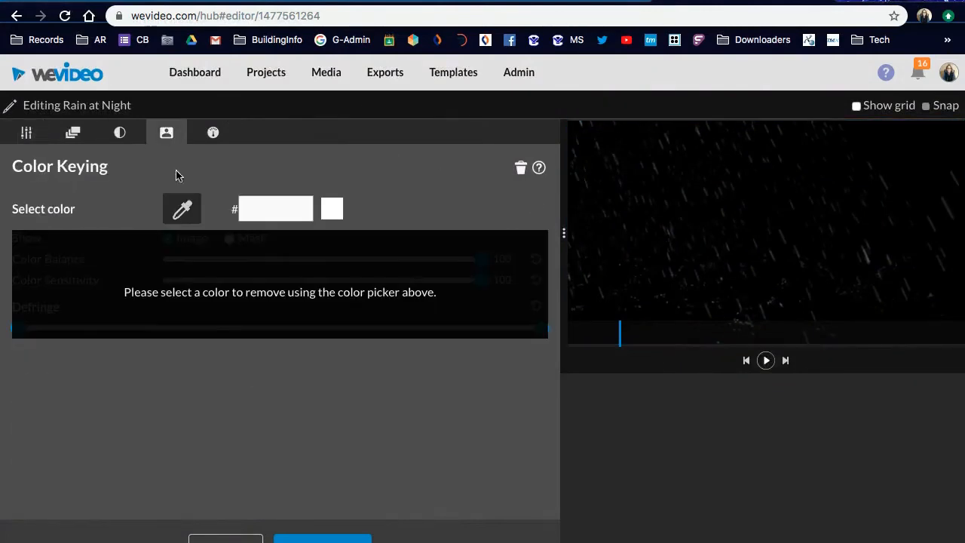
pyautogui.click(636, 242)
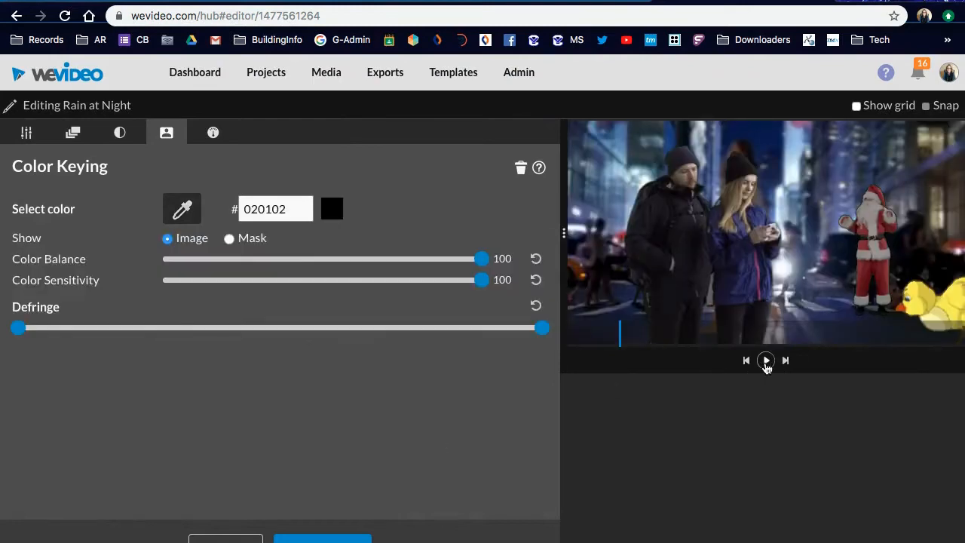
pyautogui.click(765, 361)
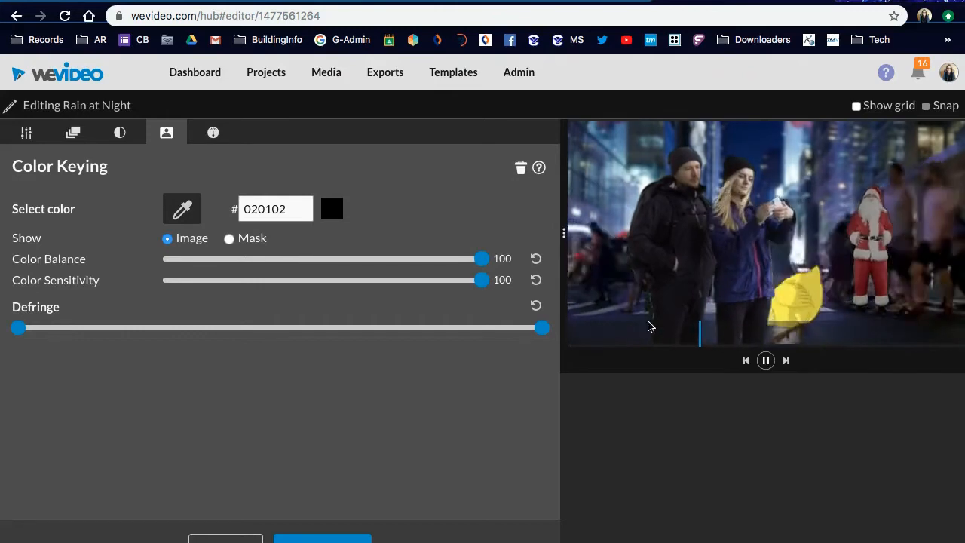
pyautogui.click(765, 360)
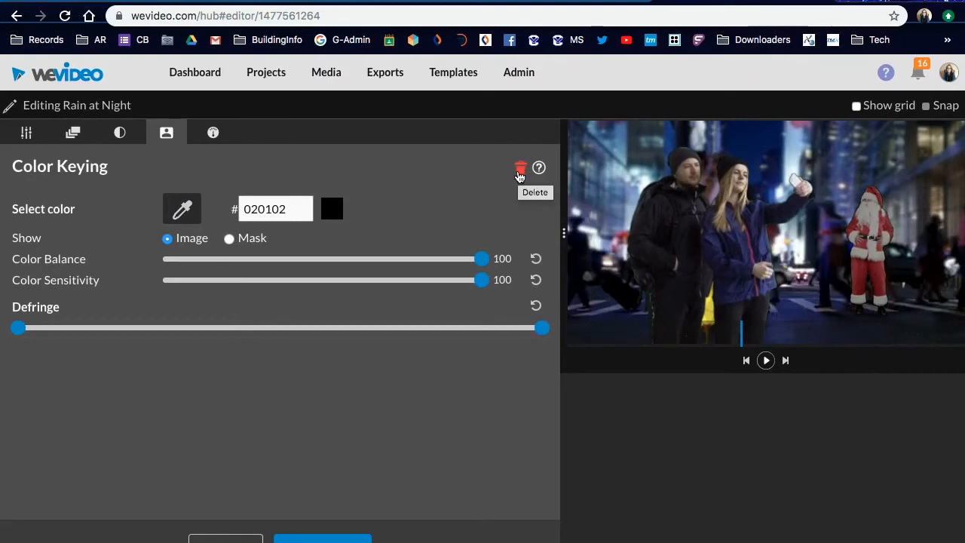
# - Remove the color keying from the Rain at Night clip and save the edit
pyautogui.click(519, 171)
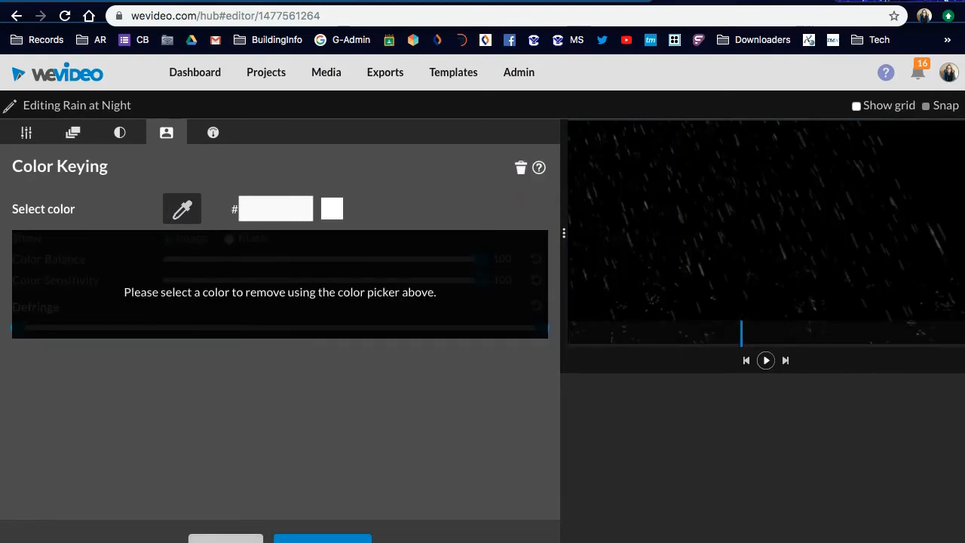
pyautogui.click(320, 537)
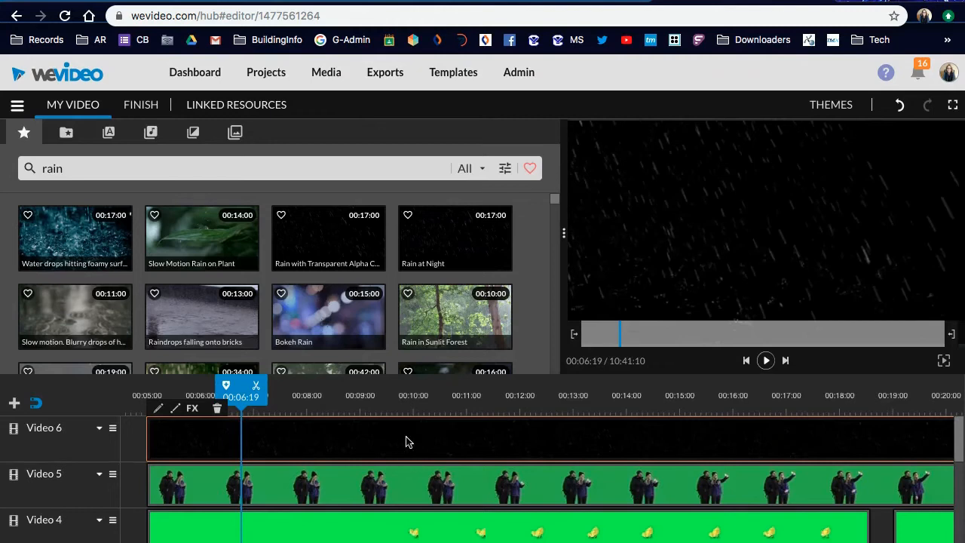
pyautogui.hscroll(-6, 406, 441)
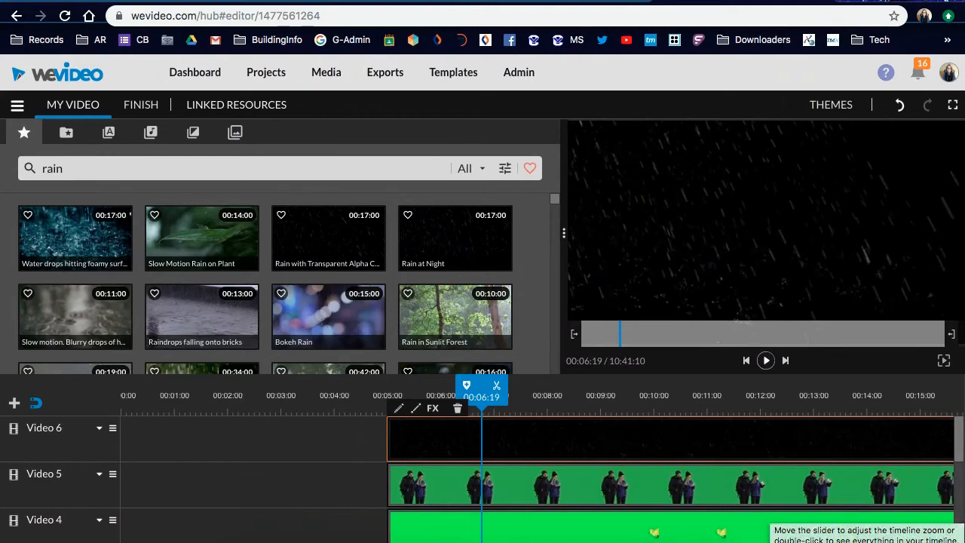
# - Lower the opacity at the start of the Rain at Night clip on Video 6 to about 40%
pyautogui.moveTo(905, 541); pyautogui.dragTo(855, 541)
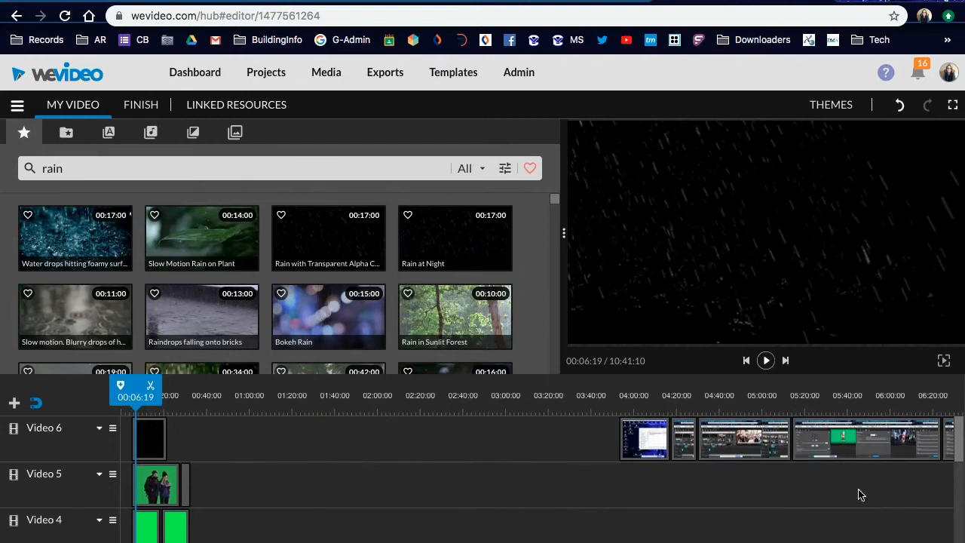
pyautogui.moveTo(856, 541); pyautogui.dragTo(904, 541)
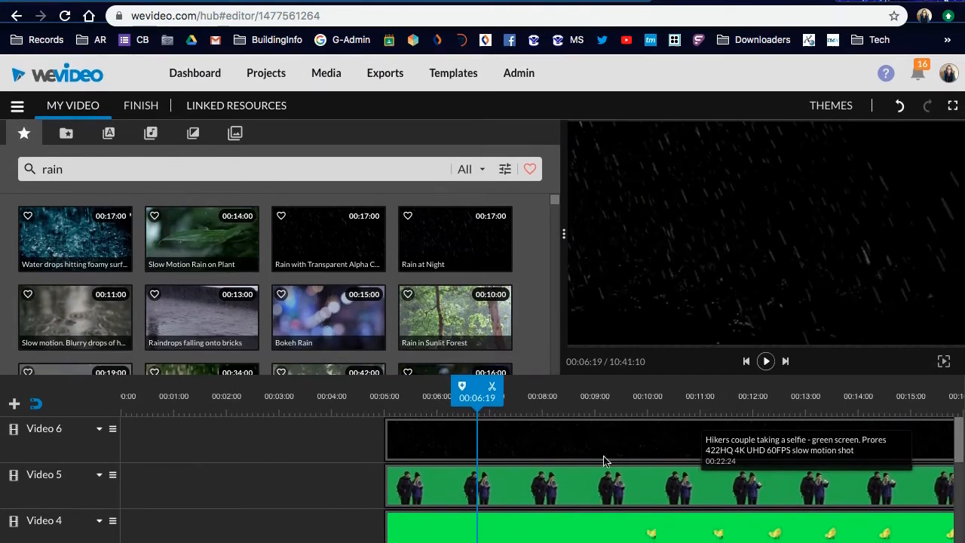
pyautogui.click(400, 440)
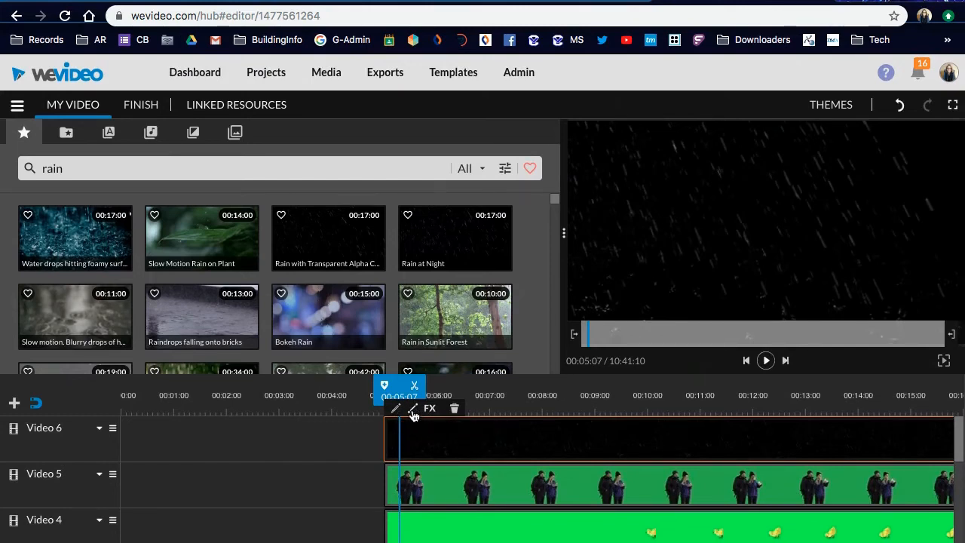
pyautogui.click(412, 414)
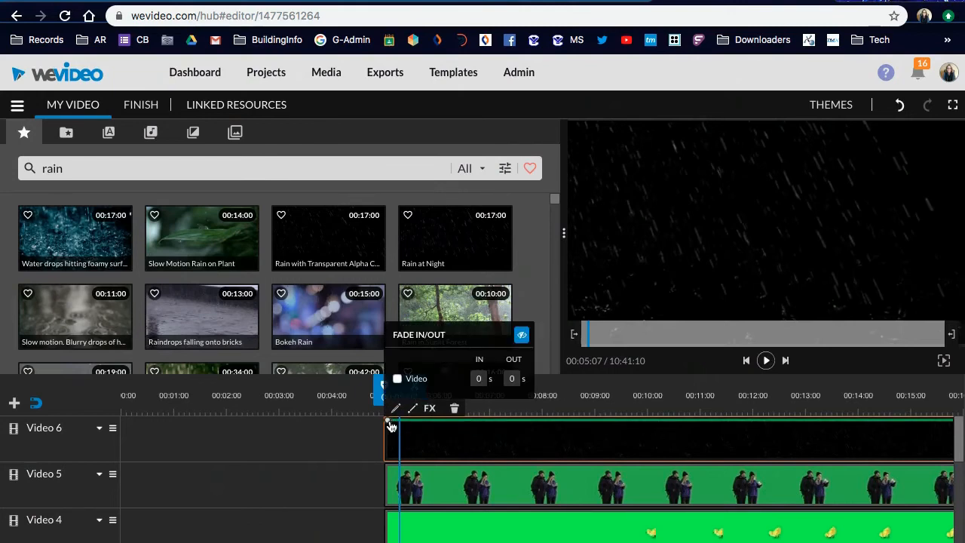
pyautogui.hscroll(10, 664, 457)
pyautogui.hscroll(-10, 663, 457)
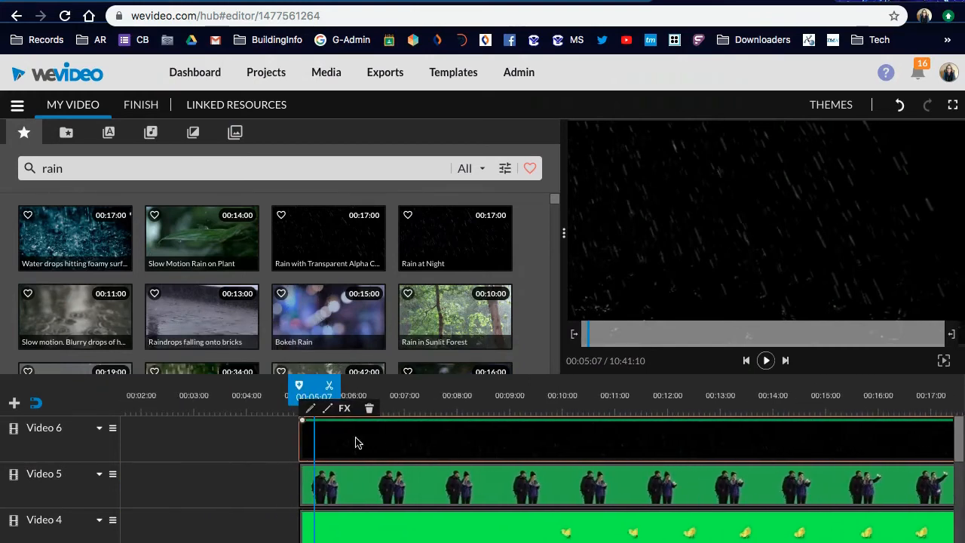
pyautogui.moveTo(301, 422); pyautogui.dragTo(296, 448)
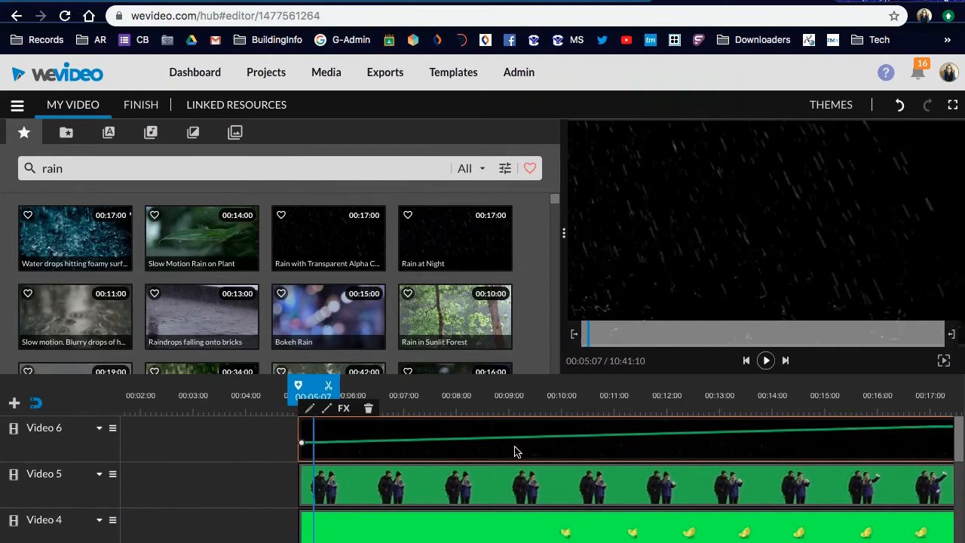
# - Lower the opacity at the end of the Rain at Night clip to match its start, keeping the transparency even throughout
pyautogui.hscroll(10, 516, 450)
pyautogui.moveTo(680, 426); pyautogui.dragTo(680, 445)
pyautogui.hscroll(-7, 633, 451)
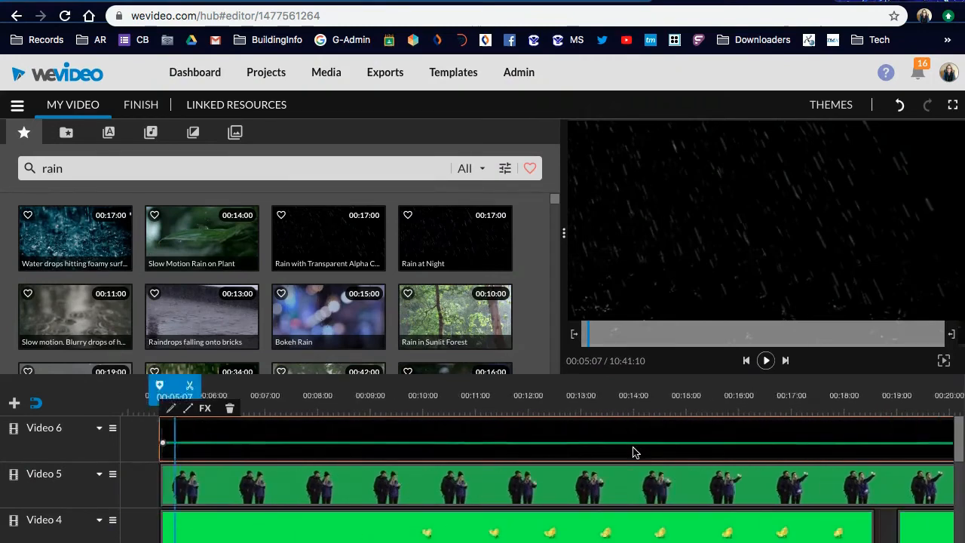
pyautogui.hscroll(-4, 633, 451)
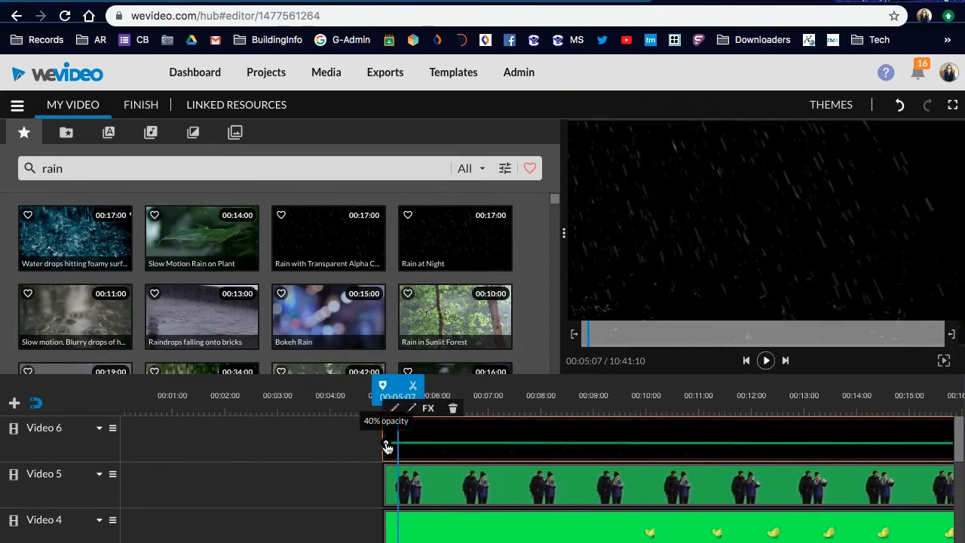
pyautogui.hscroll(15, 538, 457)
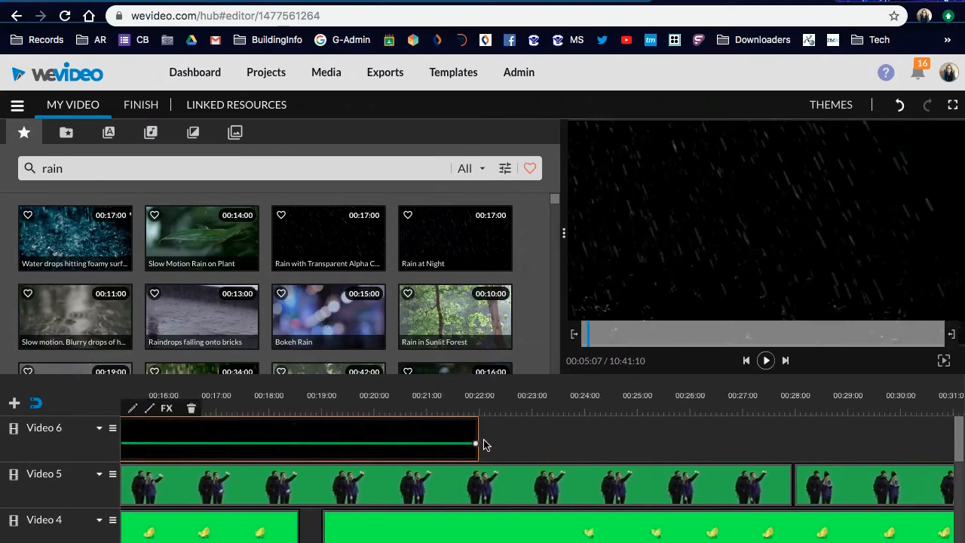
pyautogui.moveTo(477, 450); pyautogui.dragTo(477, 450)
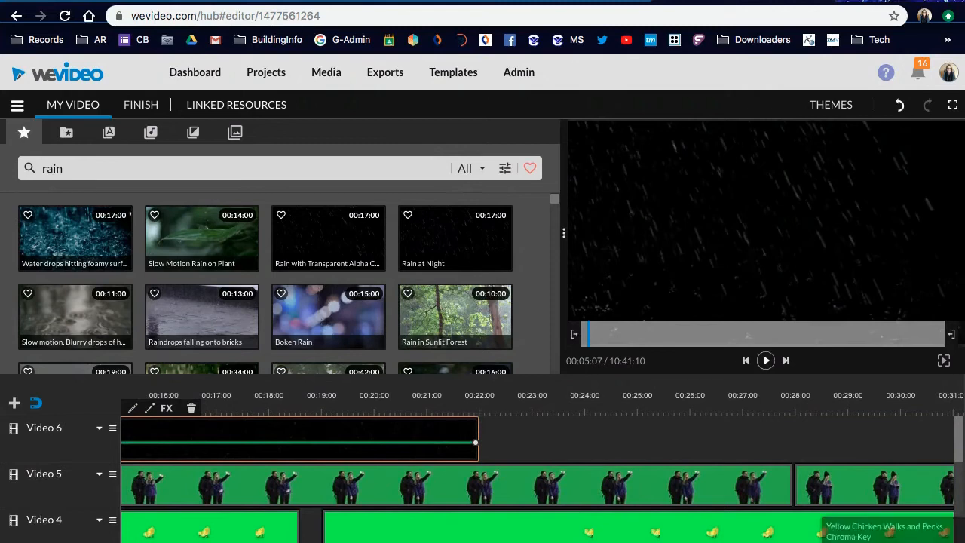
# - Play back the composite with the semi-transparent rain overlay, stopping at about 00:18:10
pyautogui.hscroll(-10, 521, 505)
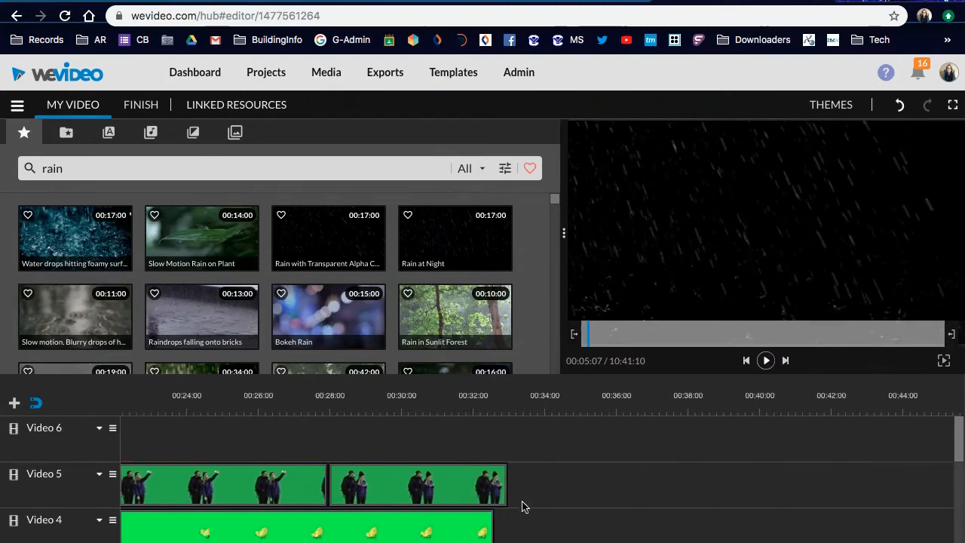
pyautogui.hscroll(-5, 522, 506)
pyautogui.press('space')
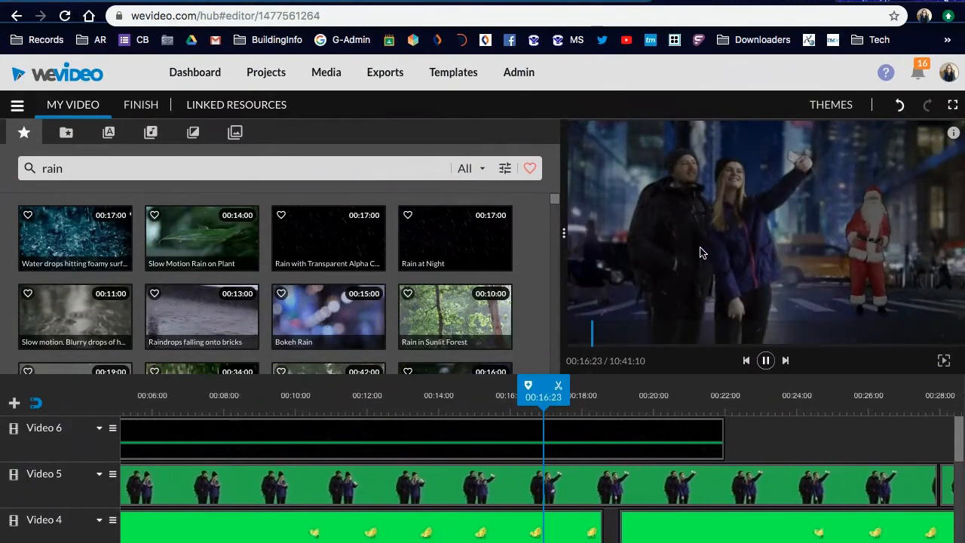
pyautogui.click(390, 444)
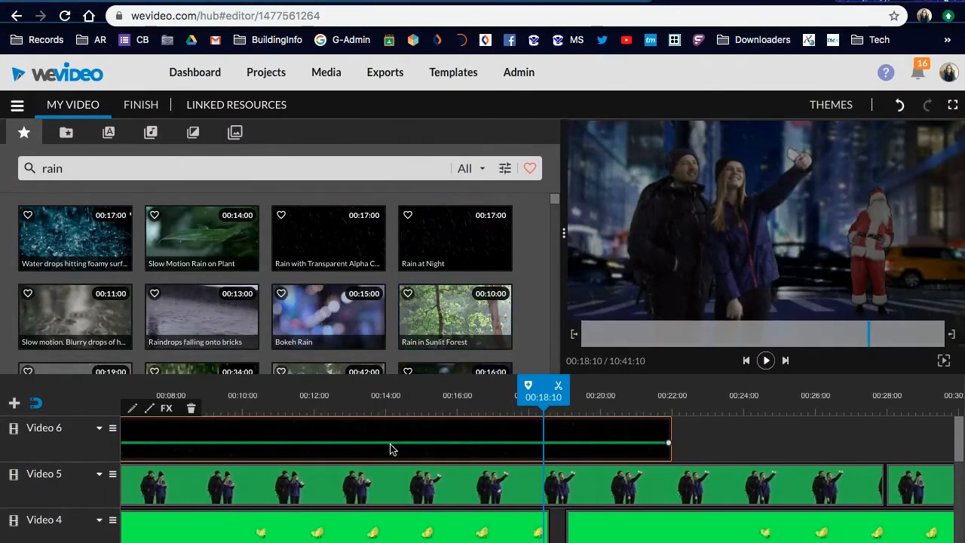
# - Raise the brightness of the first hikers clip on Video 5 slightly, save the edit and preview the composite
pyautogui.hscroll(-5, 381, 465)
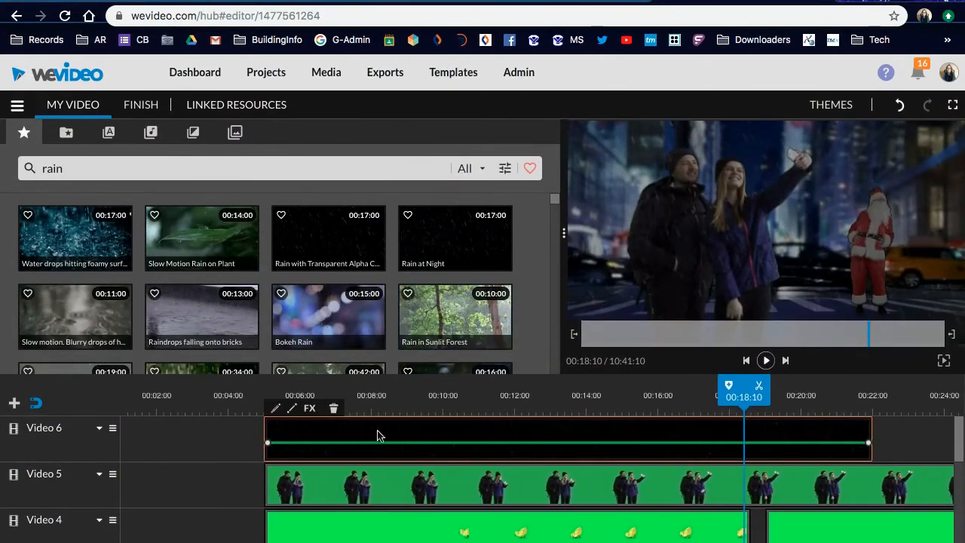
pyautogui.doubleClick(360, 471)
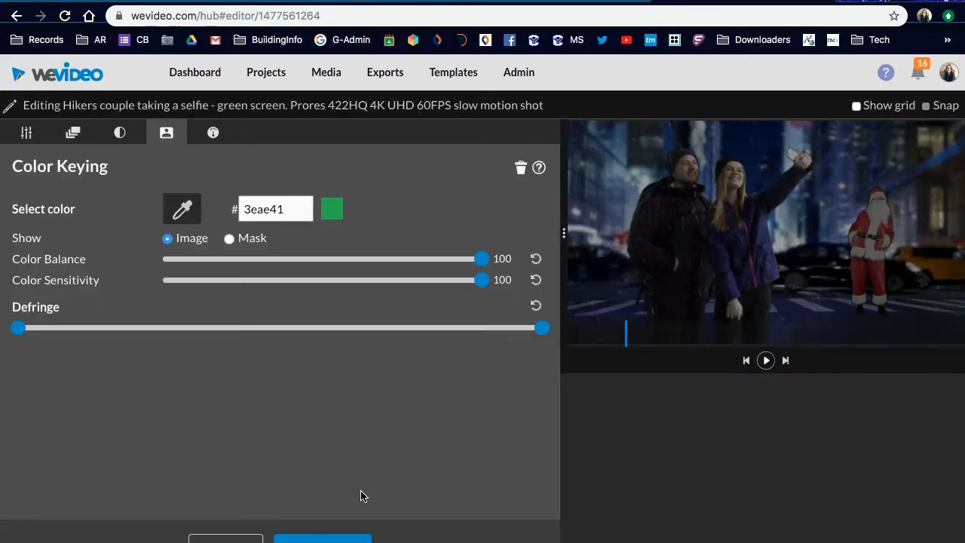
pyautogui.click(119, 133)
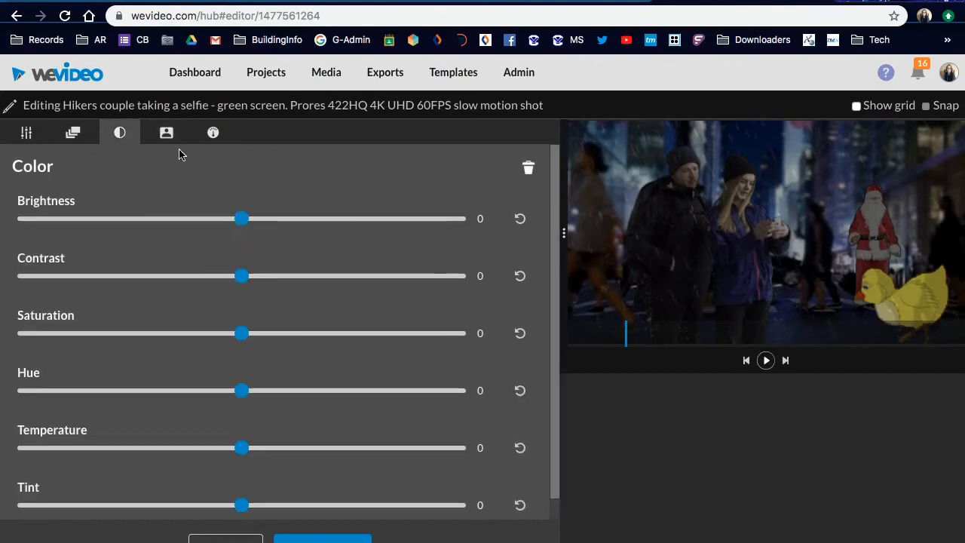
pyautogui.moveTo(247, 223); pyautogui.dragTo(283, 224)
pyautogui.click(322, 538)
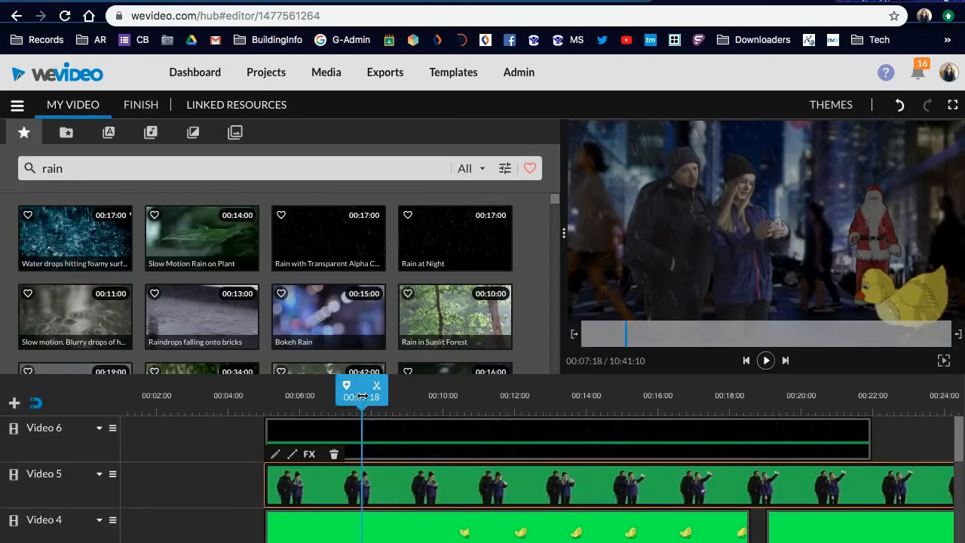
pyautogui.click(307, 395)
pyautogui.press('space')
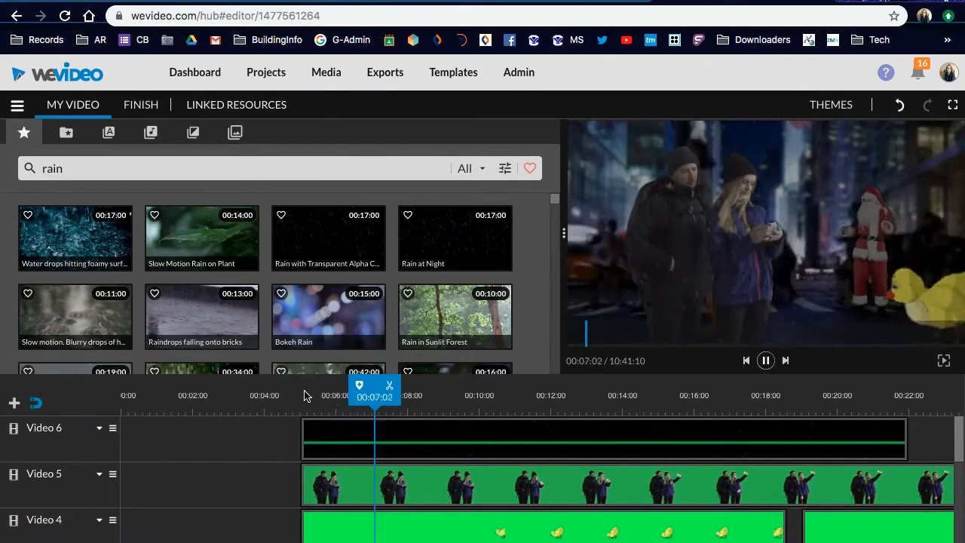
# - Check the composite at the hikers, chicken and Santa layers, and open the first New York street clip on Video 2 for editing
pyautogui.click(414, 489)
pyautogui.scroll(-1, 415, 488)
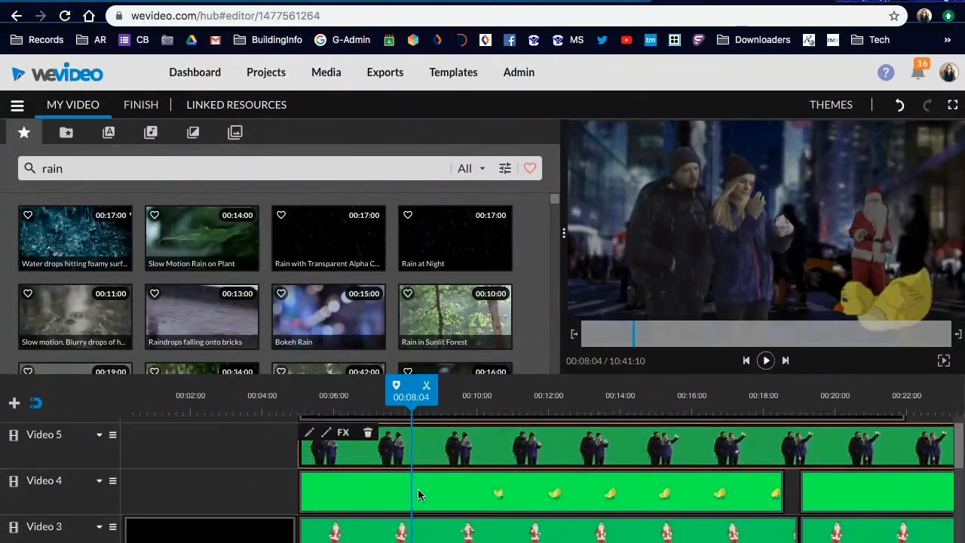
pyautogui.click(412, 479)
pyautogui.scroll(-2, 770, 481)
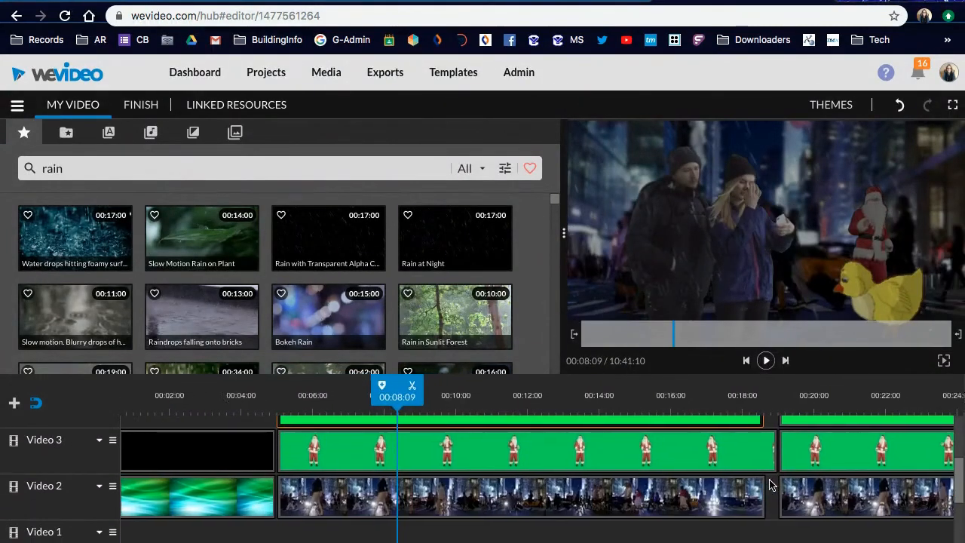
pyautogui.click(612, 443)
pyautogui.scroll(-1, 611, 445)
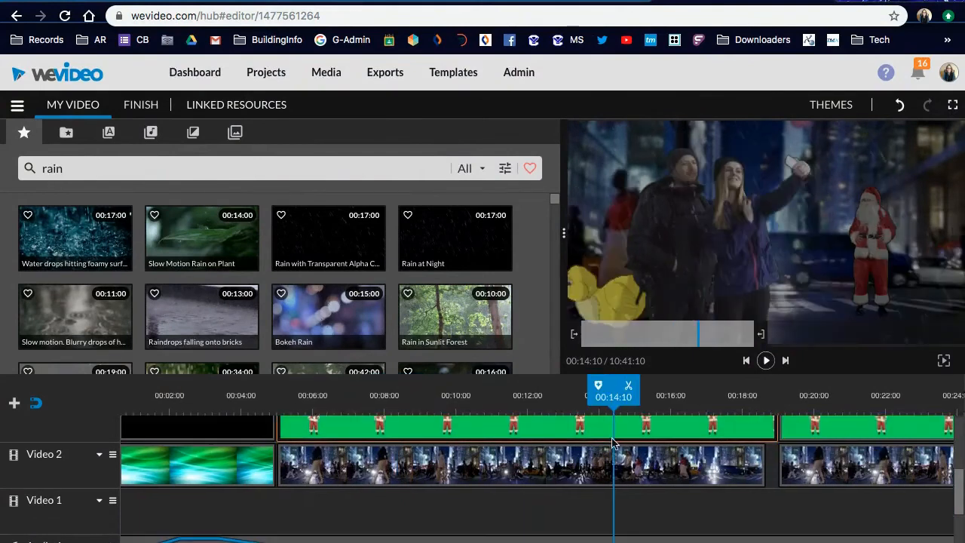
pyautogui.click(542, 475)
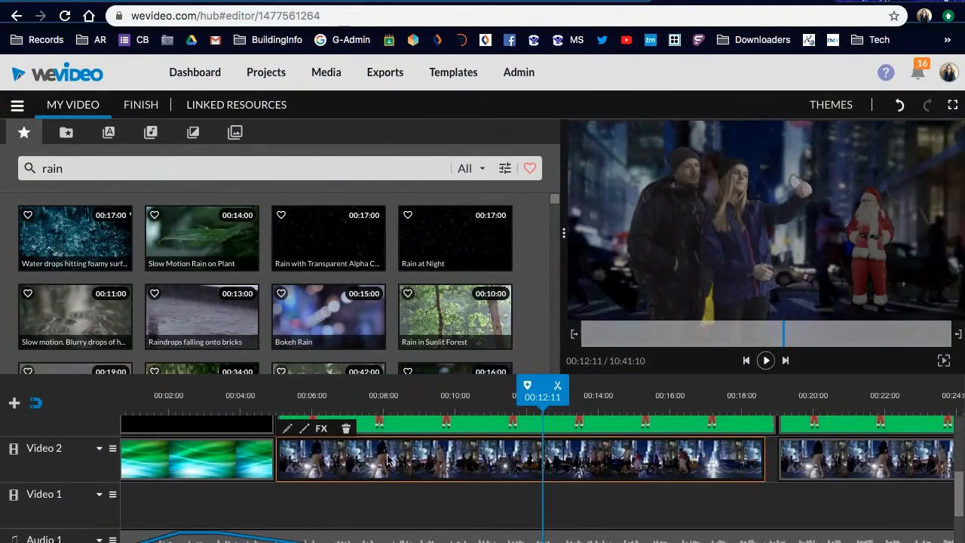
pyautogui.doubleClick(337, 458)
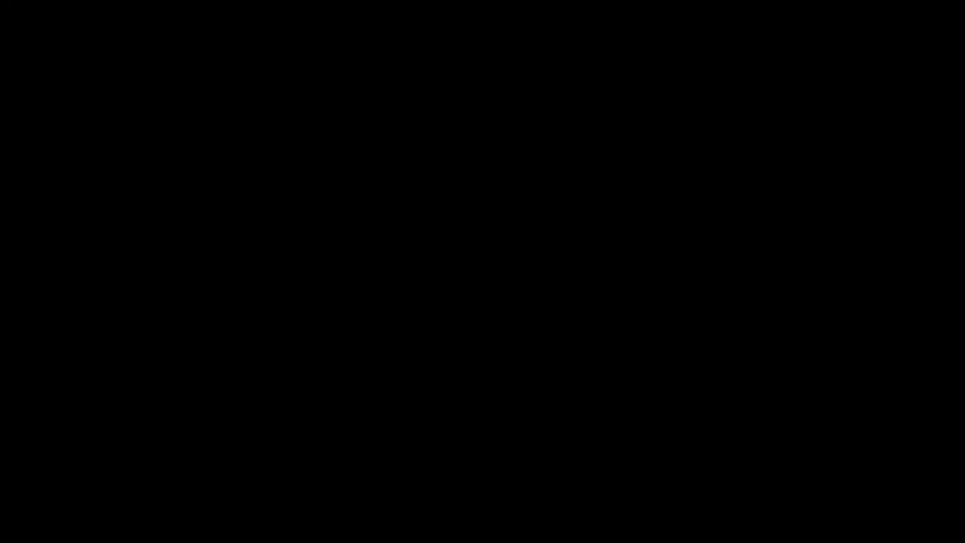